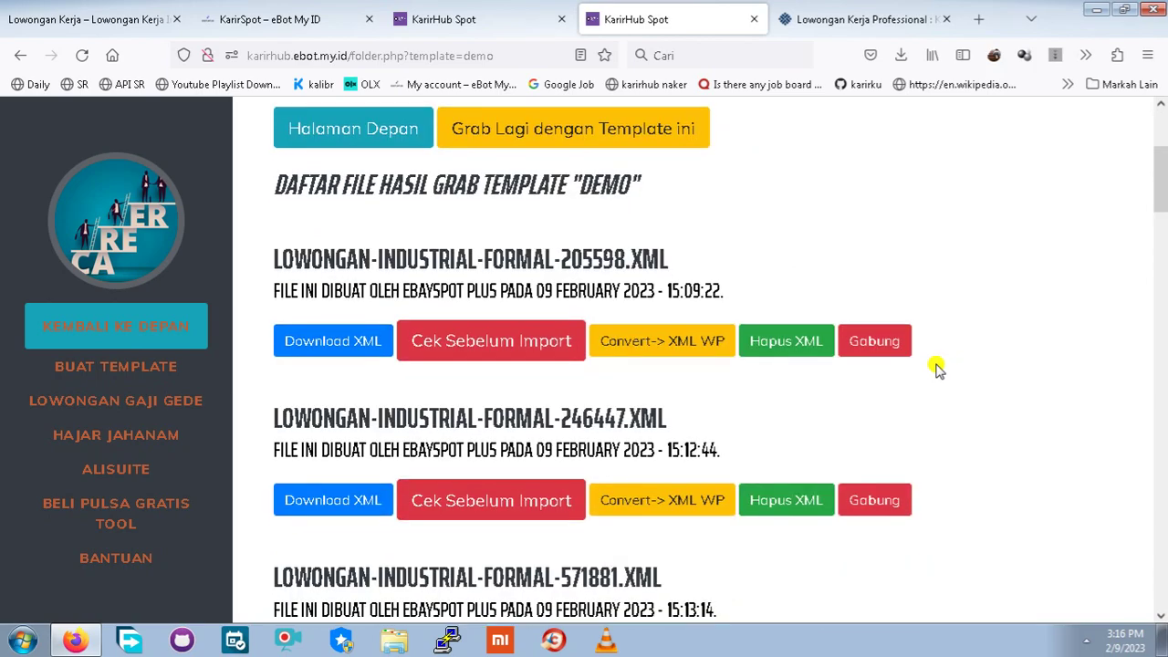
Open the file merging tool for the demo template's grabbed XML files
scroll(939, 369, "down", 2)
scroll(939, 369, "up", 2)
scroll(939, 368, "down", 1)
scroll(794, 372, "down", 1)
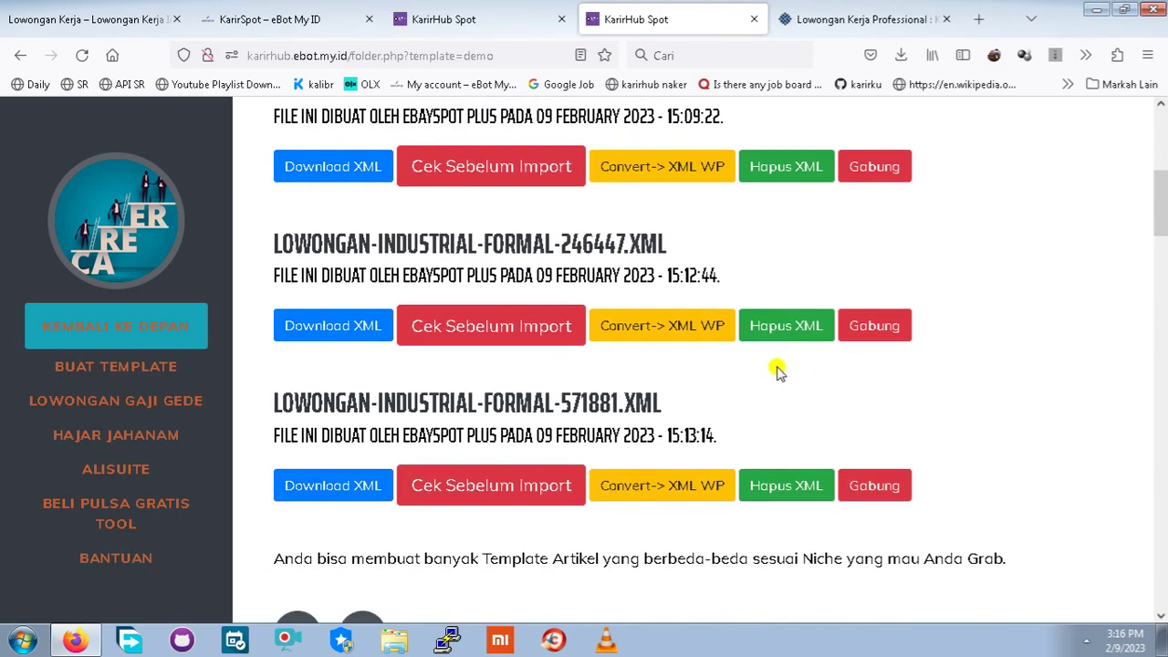
left_click(881, 340)
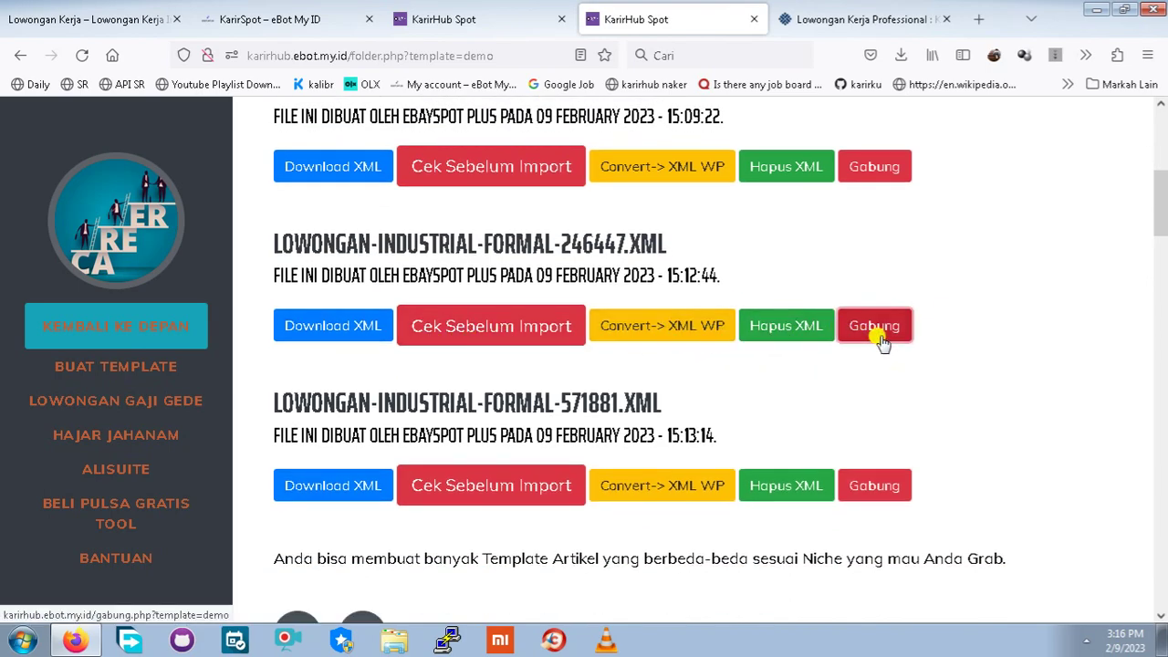
scroll(867, 341, "down", 3)
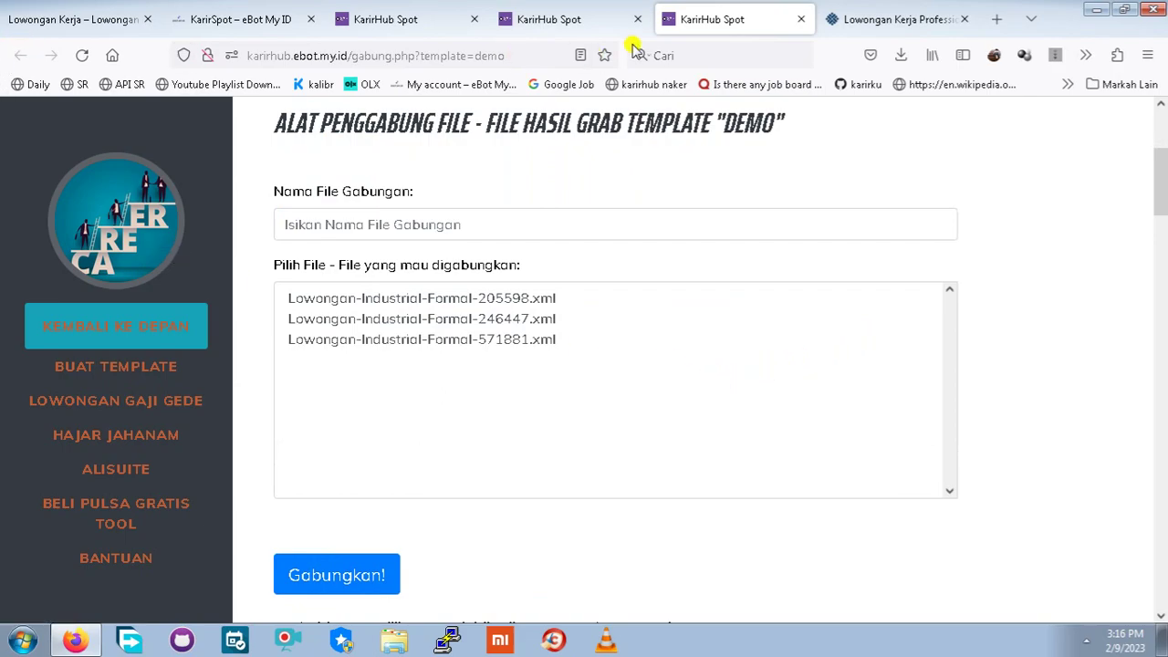
Delete Lowongan-Industrial-Formal-205598.xml from the demo template's grabbed files and reload the merging tool's file list
left_click(597, 10)
scroll(815, 297, "up", 1)
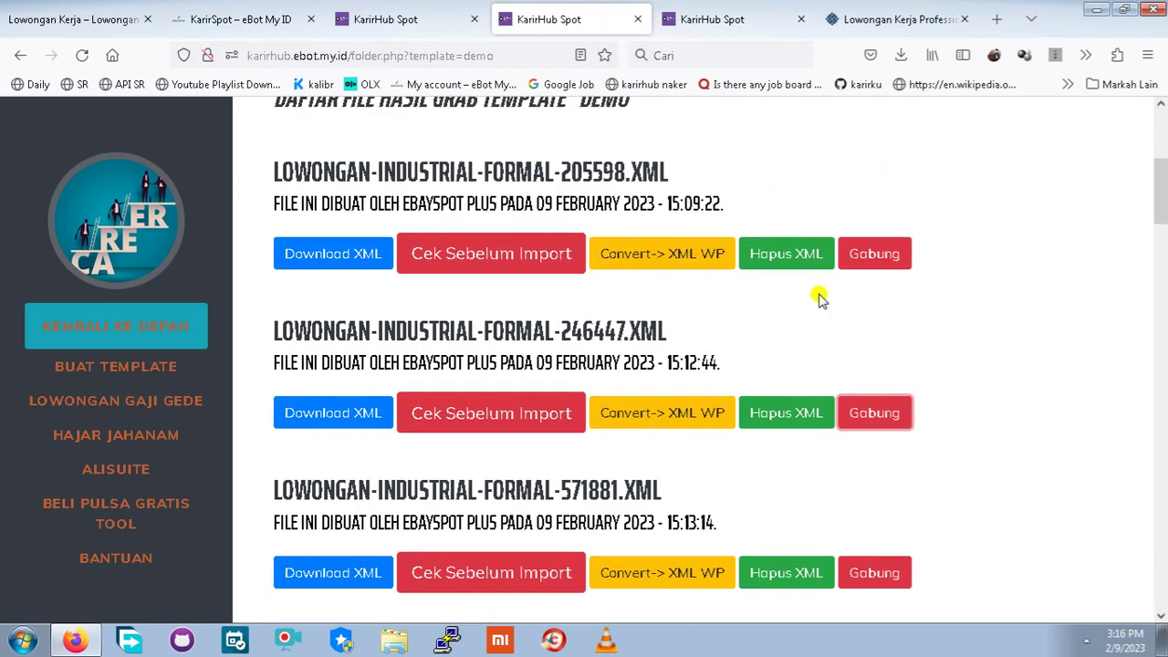
left_click(786, 258)
left_click(892, 13)
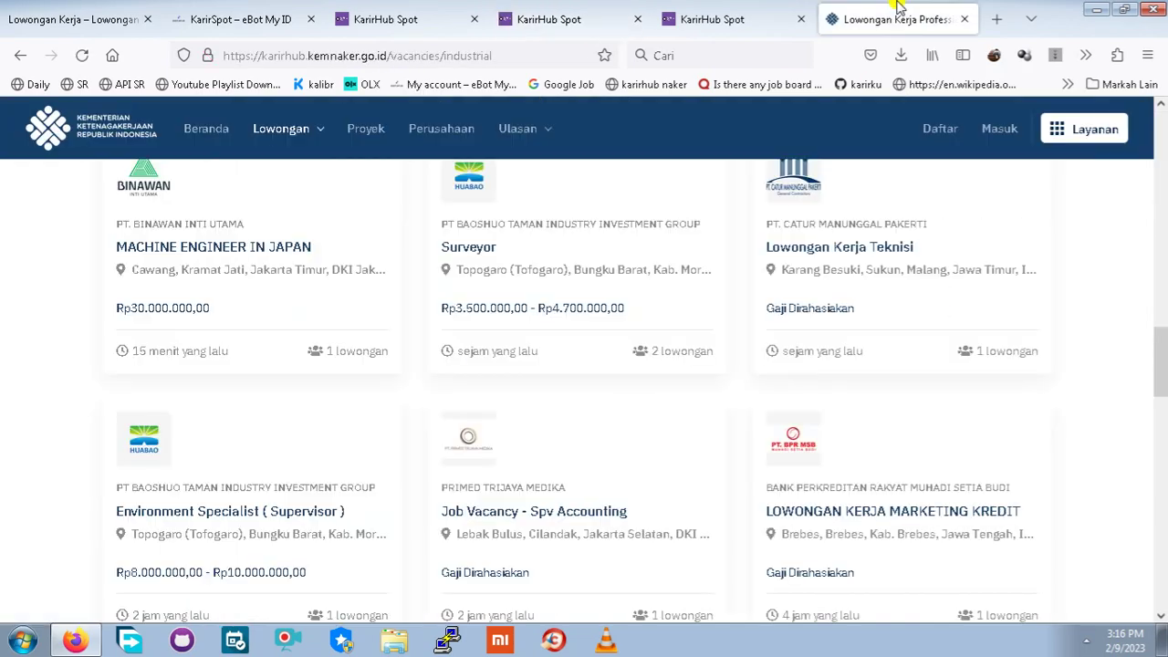
left_click(569, 13)
left_click(691, 17)
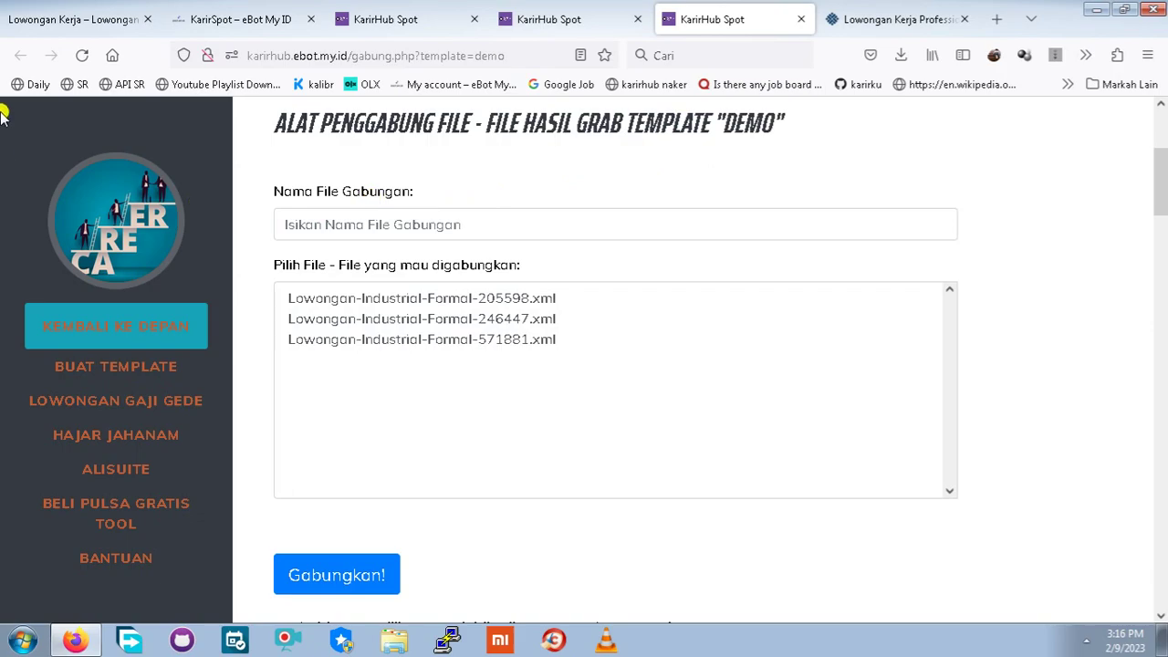
left_click(84, 55)
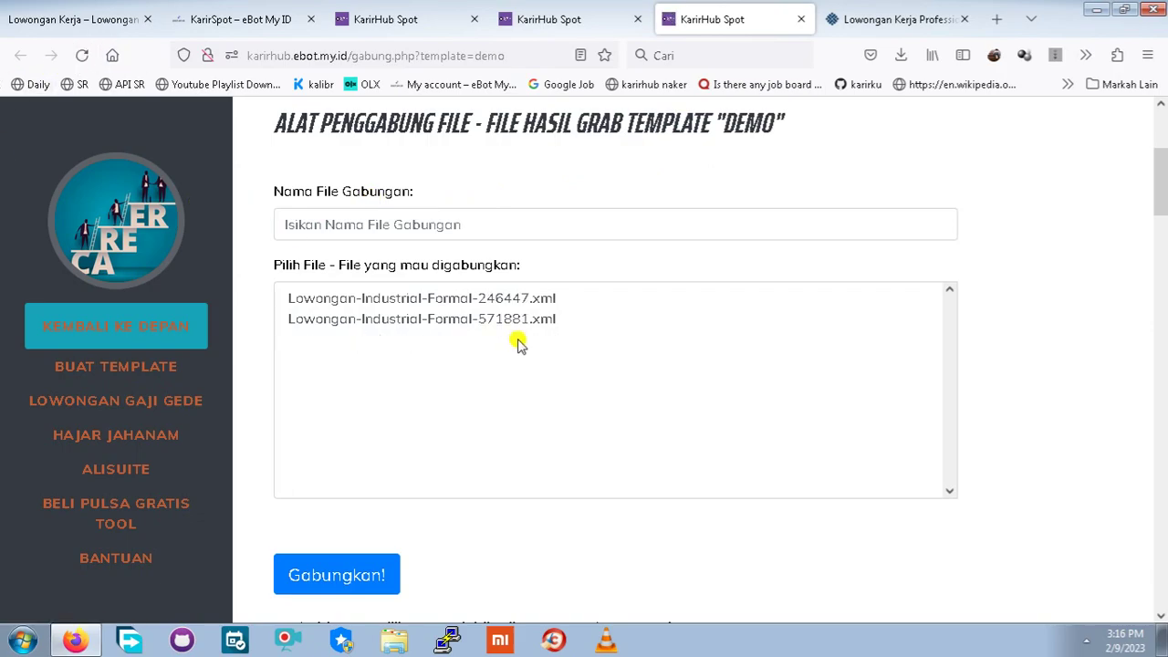
Merge Lowongan-Industrial-Formal-246447.xml and Lowongan-Industrial-Formal-571881.xml into a combined file named semua
left_click(545, 315)
left_click(546, 315, "ctrl")
key("Up")
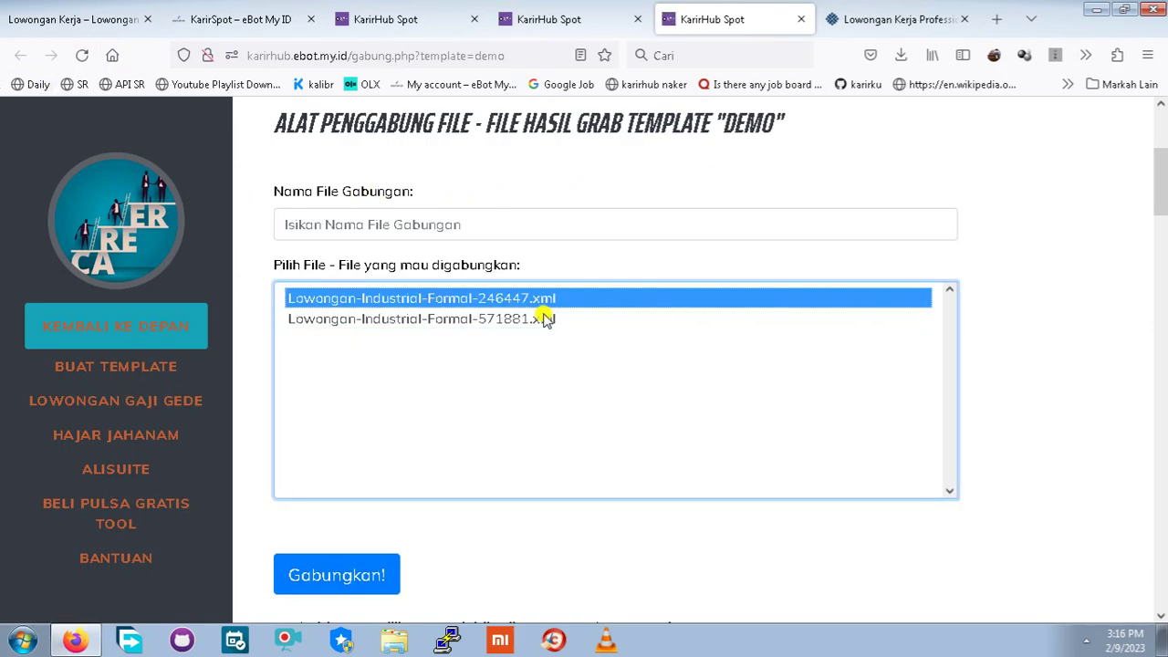
left_click(542, 319, "ctrl")
left_click(523, 226)
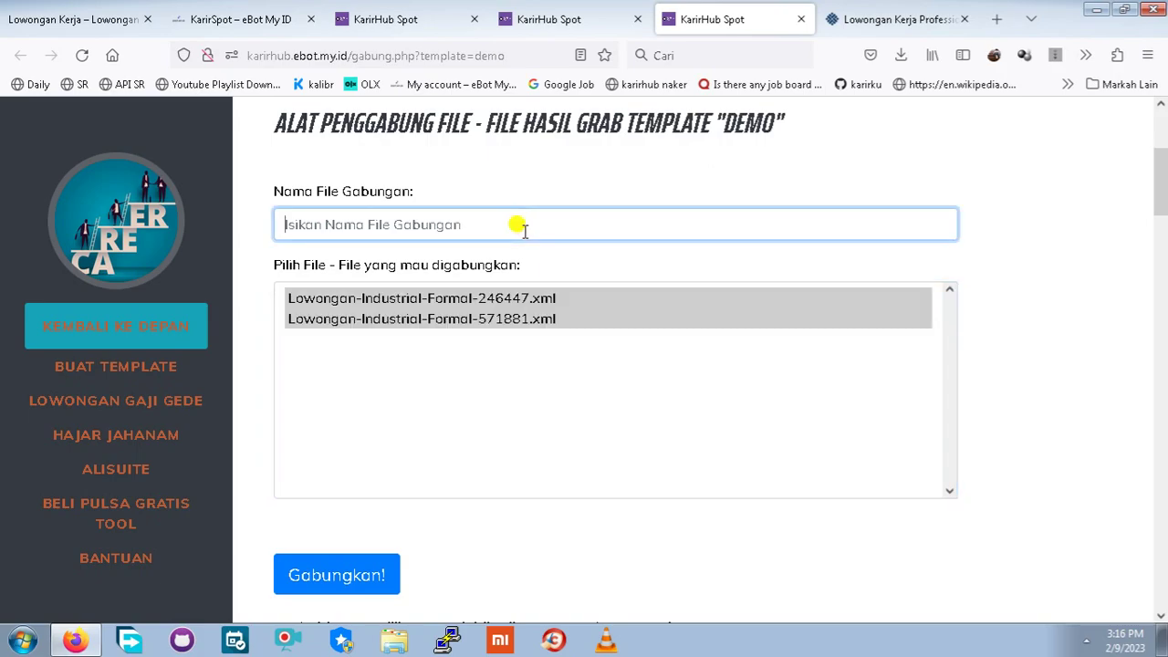
type("semau")
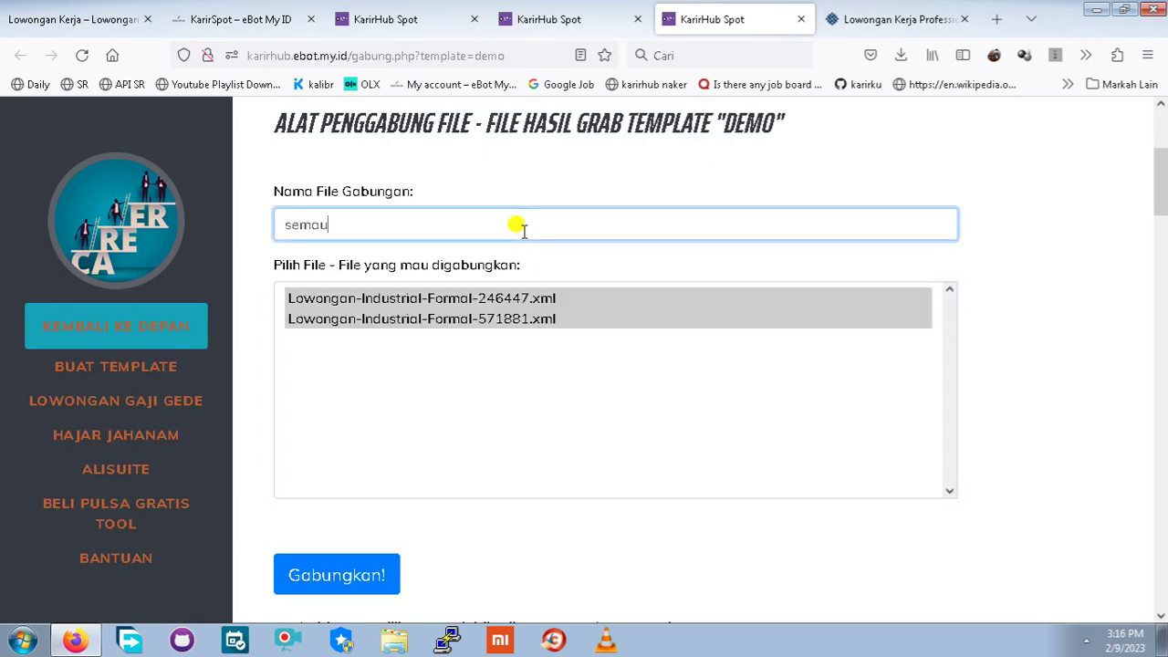
scroll(518, 226, "down", 4)
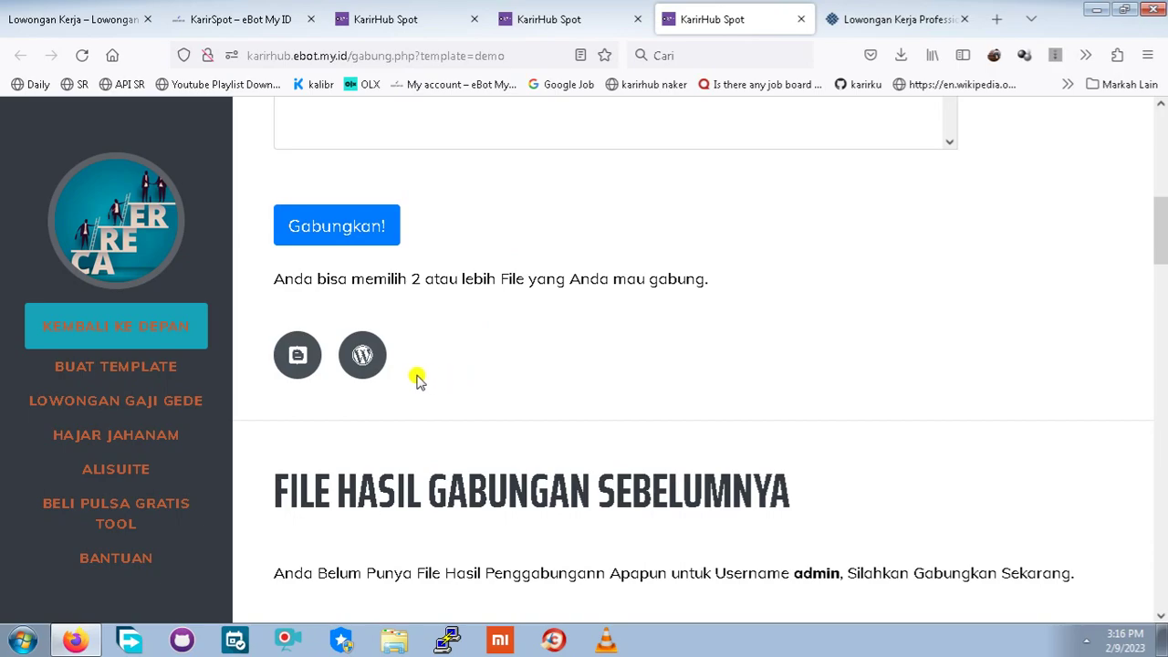
left_click(365, 224)
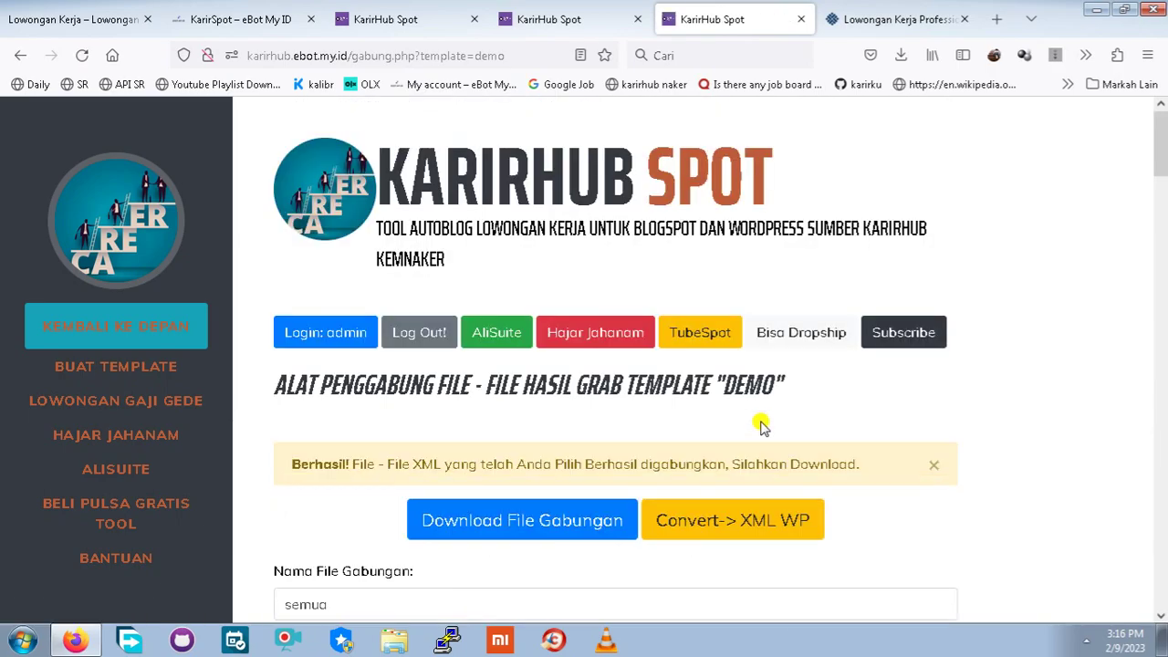
Convert the merged semua file to WordPress XML format and download the converted file
scroll(767, 433, "down", 2)
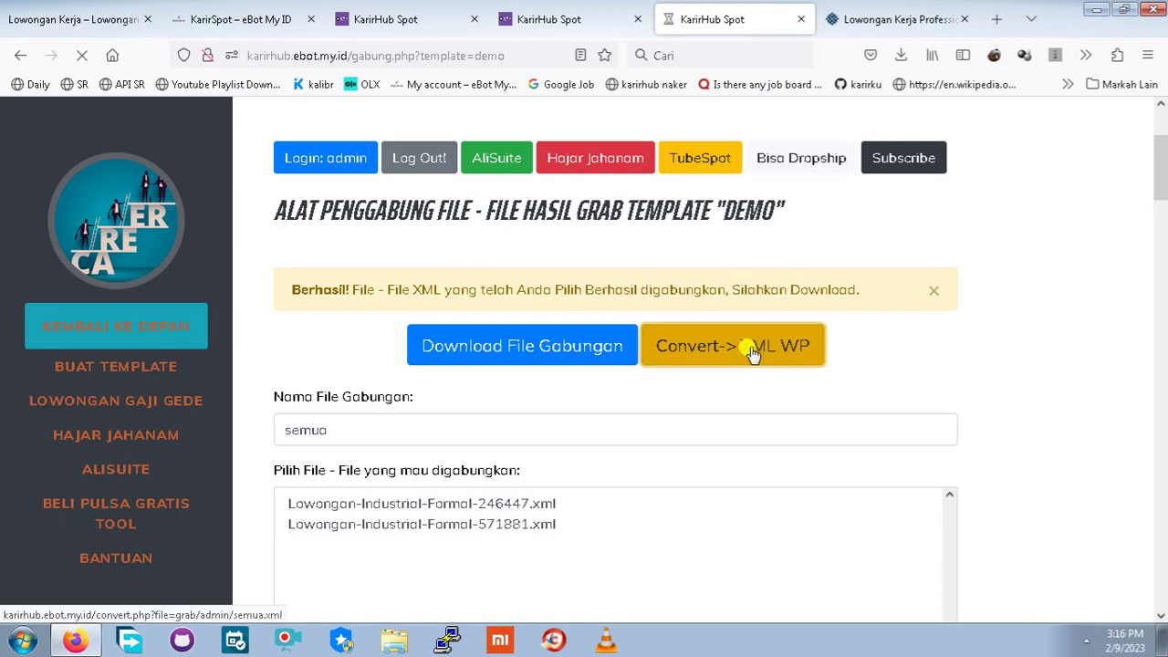
left_click(751, 349)
scroll(721, 365, "down", 2)
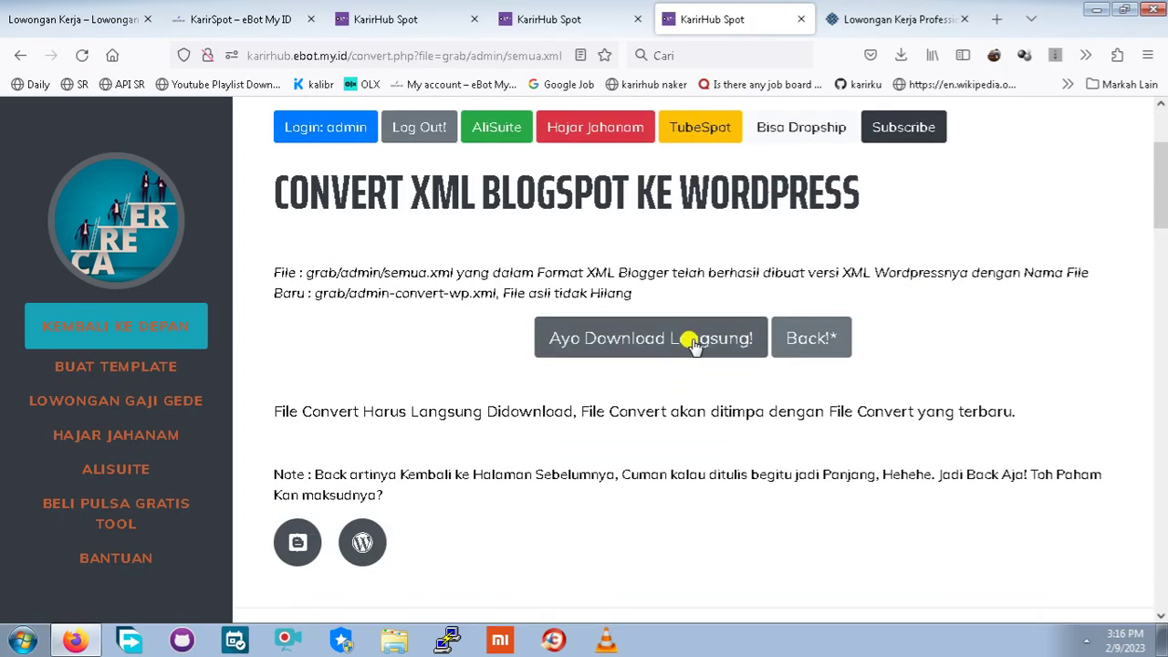
left_click(696, 344)
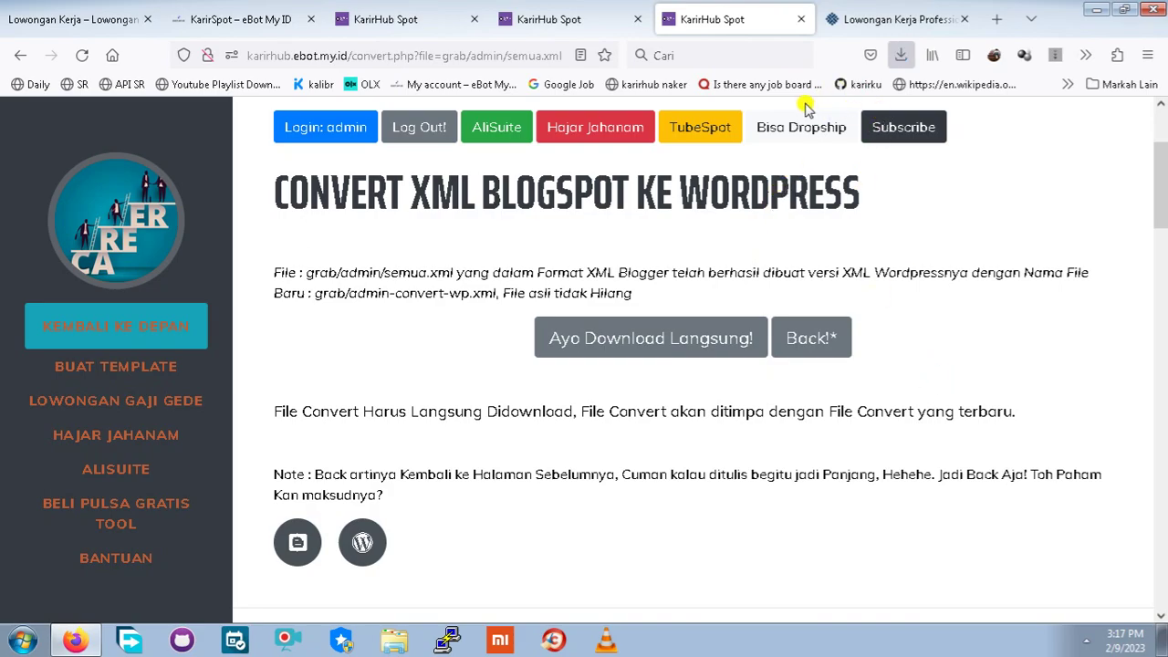
Switch to the Lowongan Kerja site and open its WordPress dashboard
left_click(228, 20)
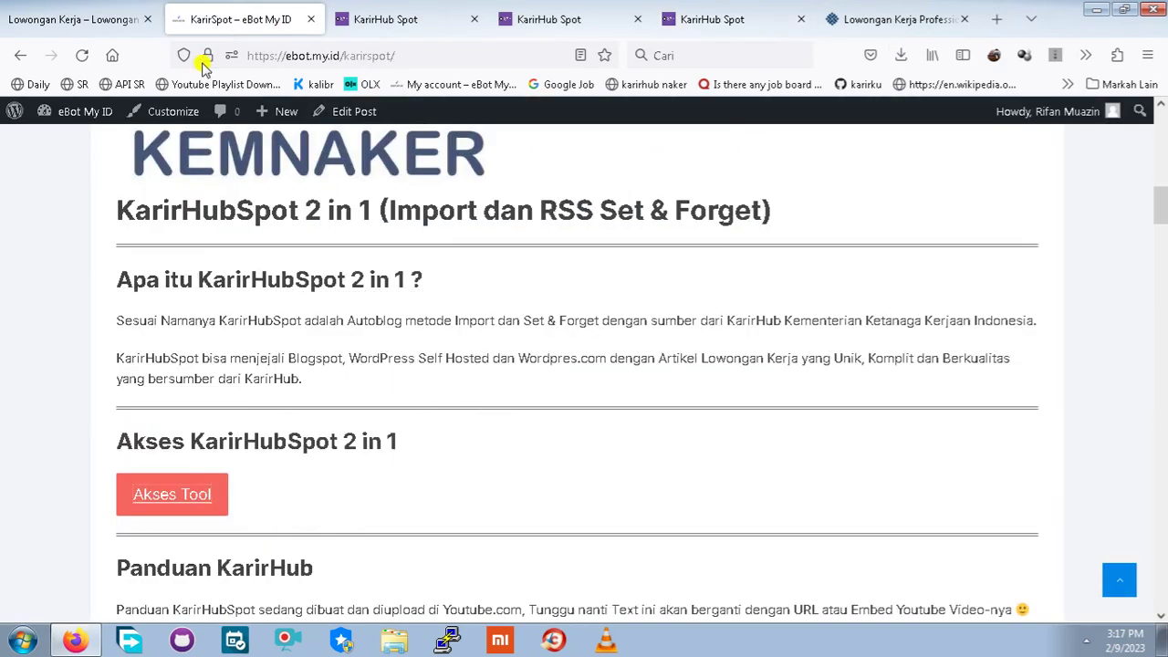
left_click(73, 11)
mouse_move(64, 112)
left_click(64, 143)
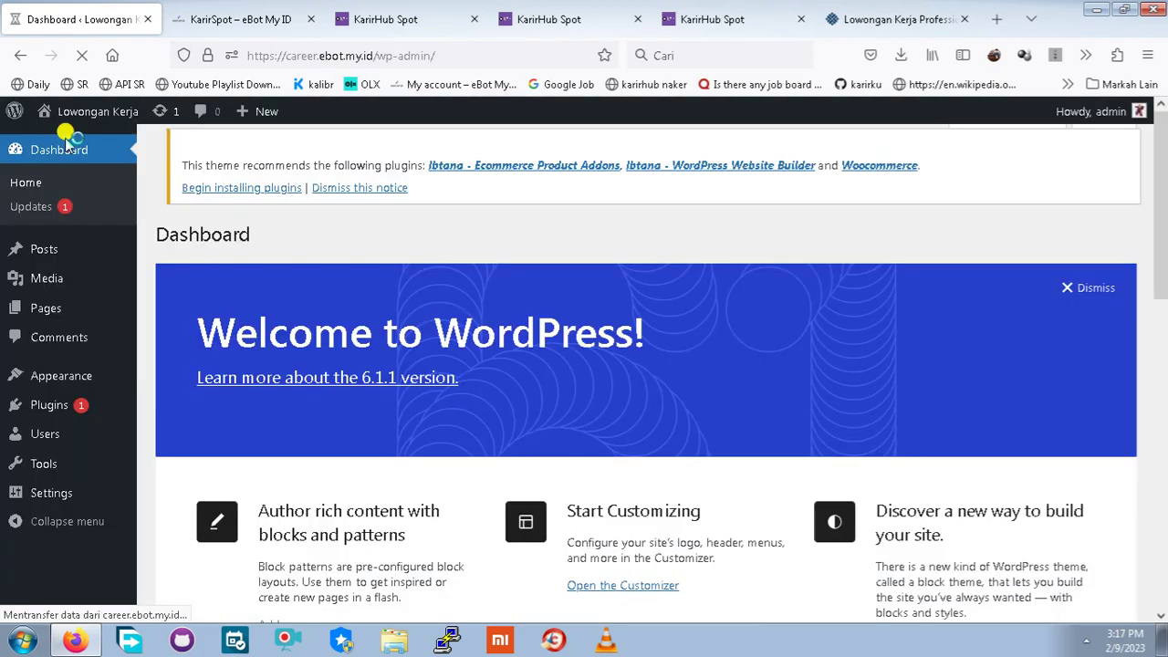
Review the plugins installed on the Lowongan Kerja WordPress site
scroll(94, 411, "down", 3)
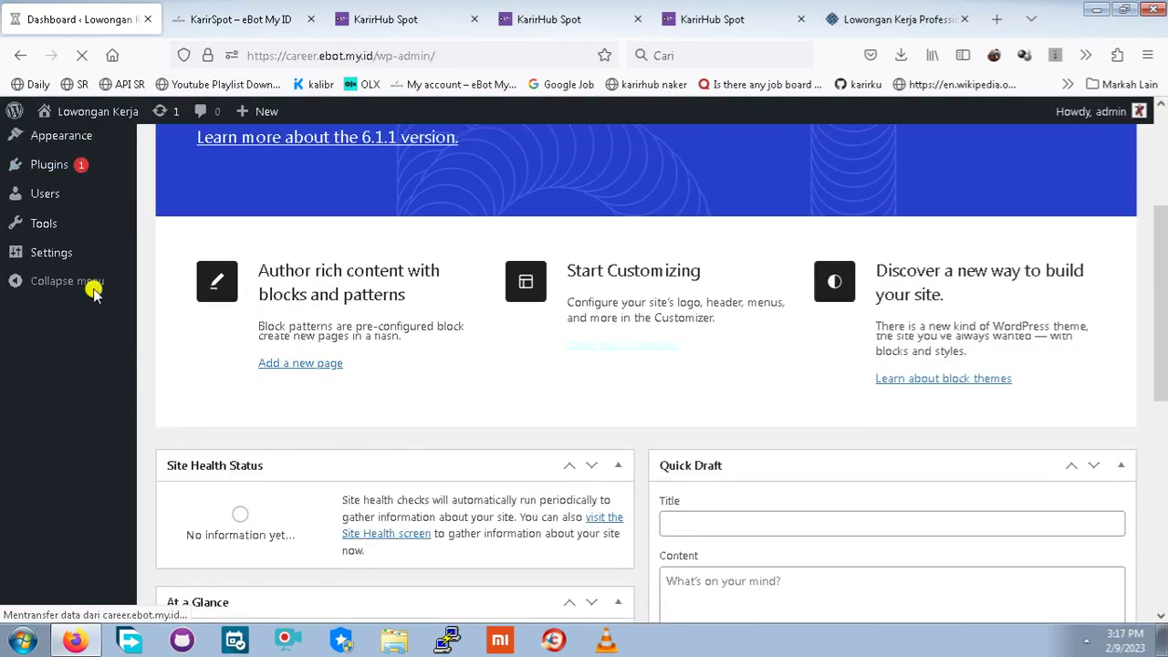
scroll(78, 236, "up", 1)
mouse_move(73, 235)
scroll(73, 234, "up", 2)
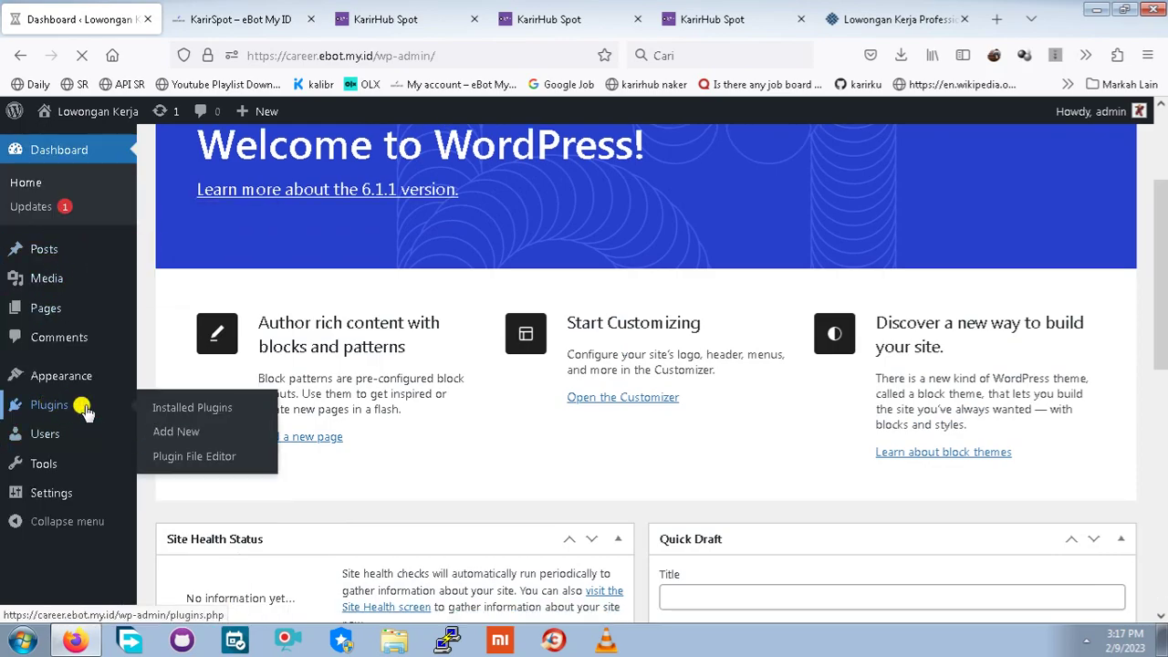
left_click(175, 409)
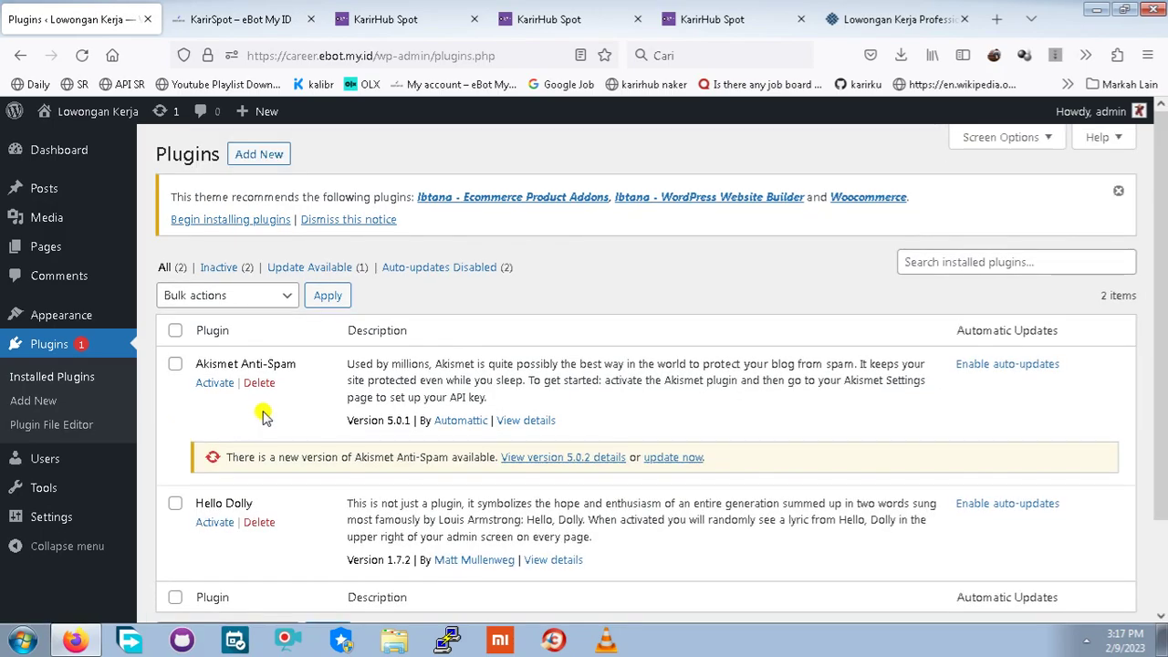
scroll(262, 415, "down", 2)
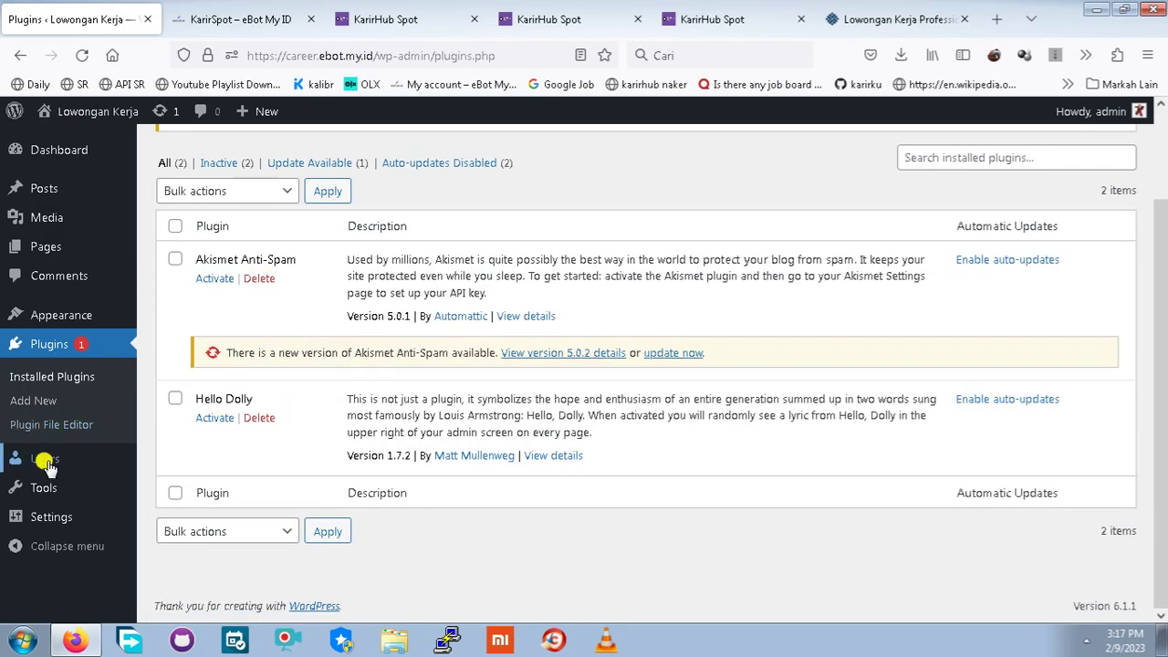
Install the WordPress importer on the Lowongan Kerja site and run it
mouse_move(45, 485)
left_click(167, 445)
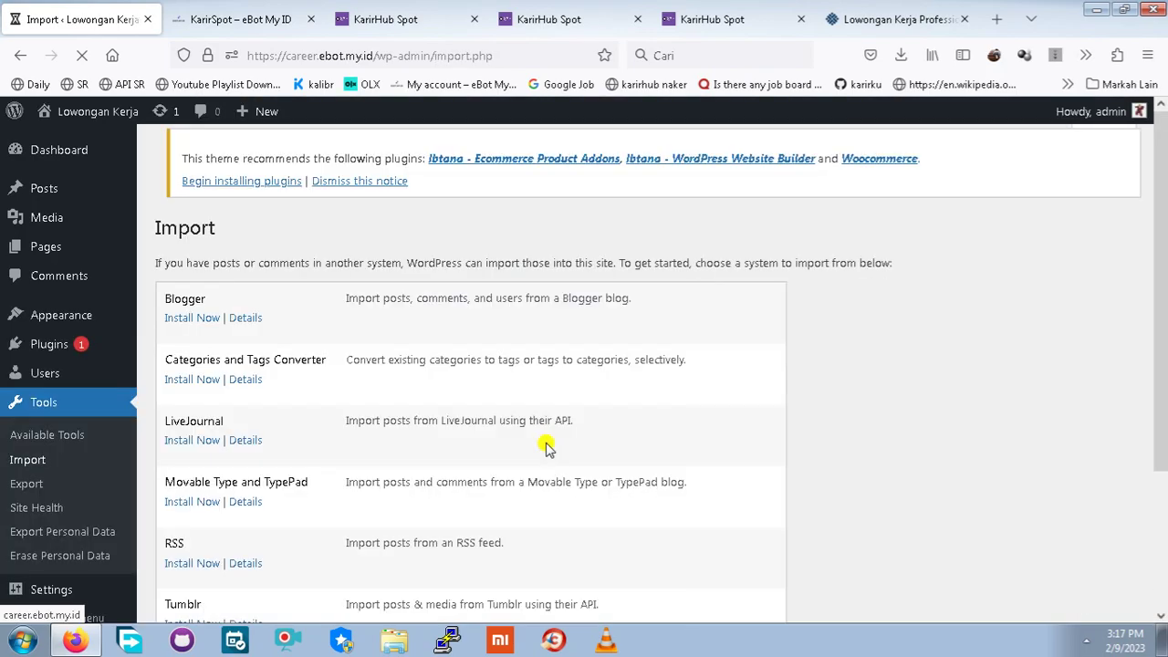
scroll(577, 413, "down", 3)
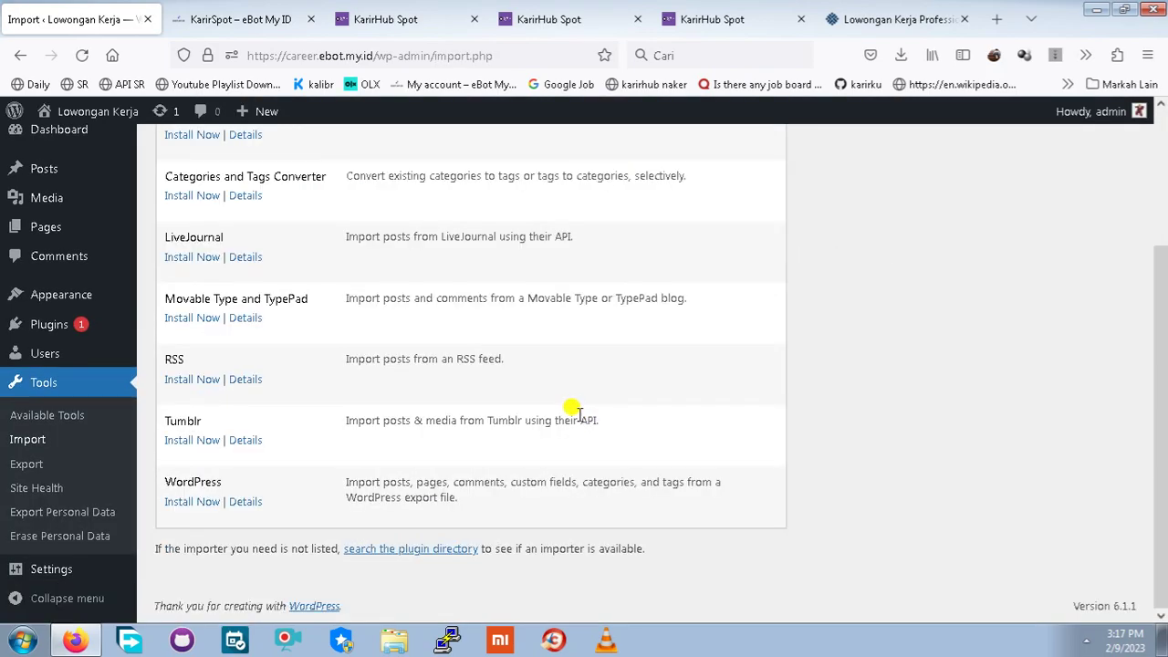
left_click(191, 502)
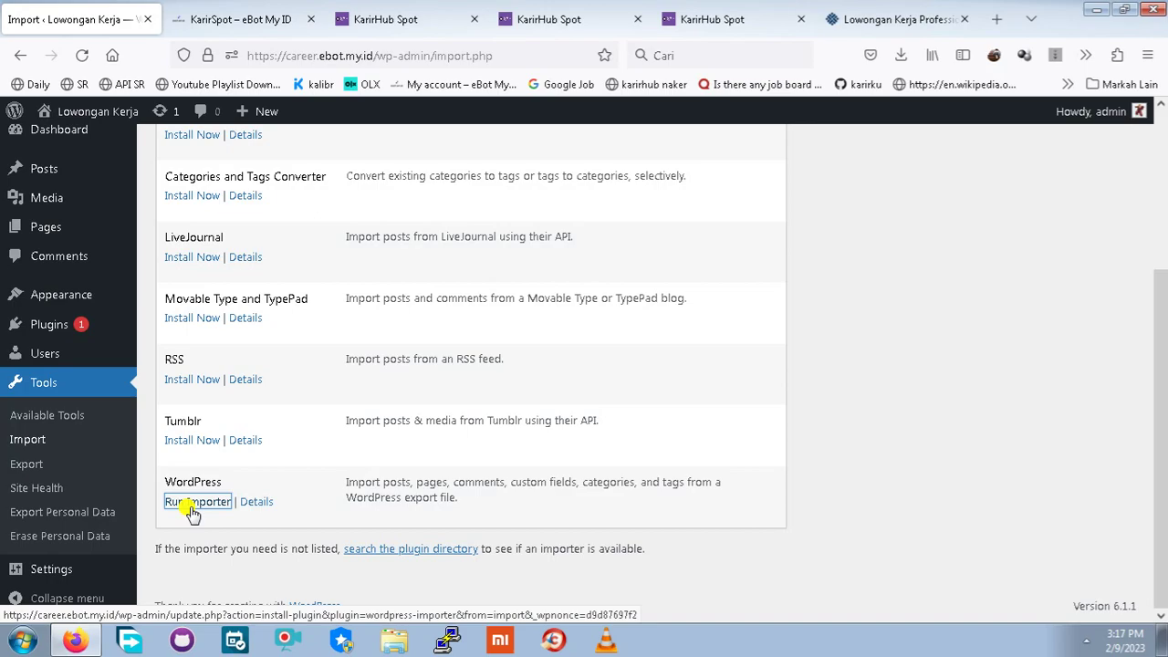
left_click(190, 504)
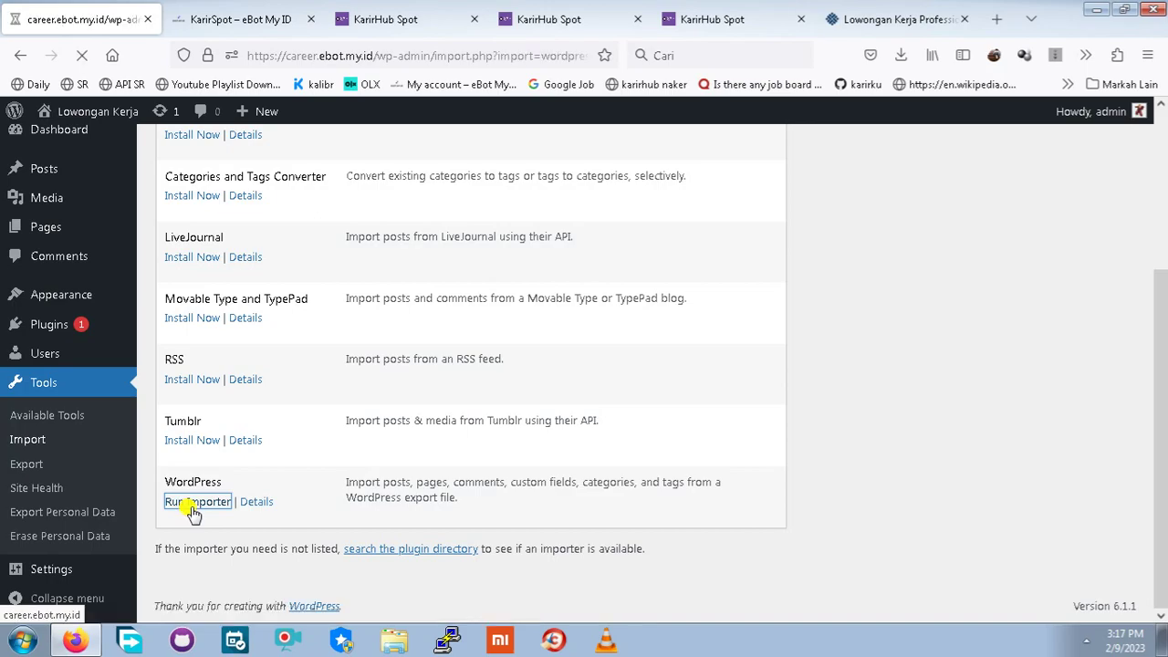
Choose admin-convert-wp(16).xml from the Downloads folder and upload it for import into WordPress
left_click(481, 324)
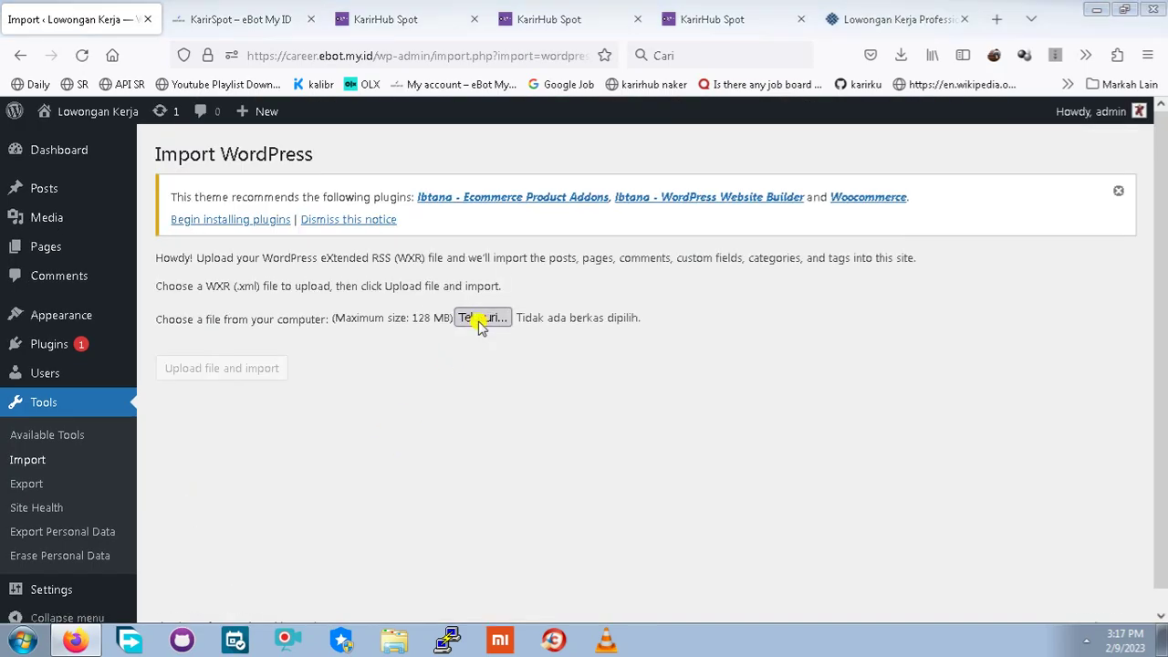
left_click(275, 345)
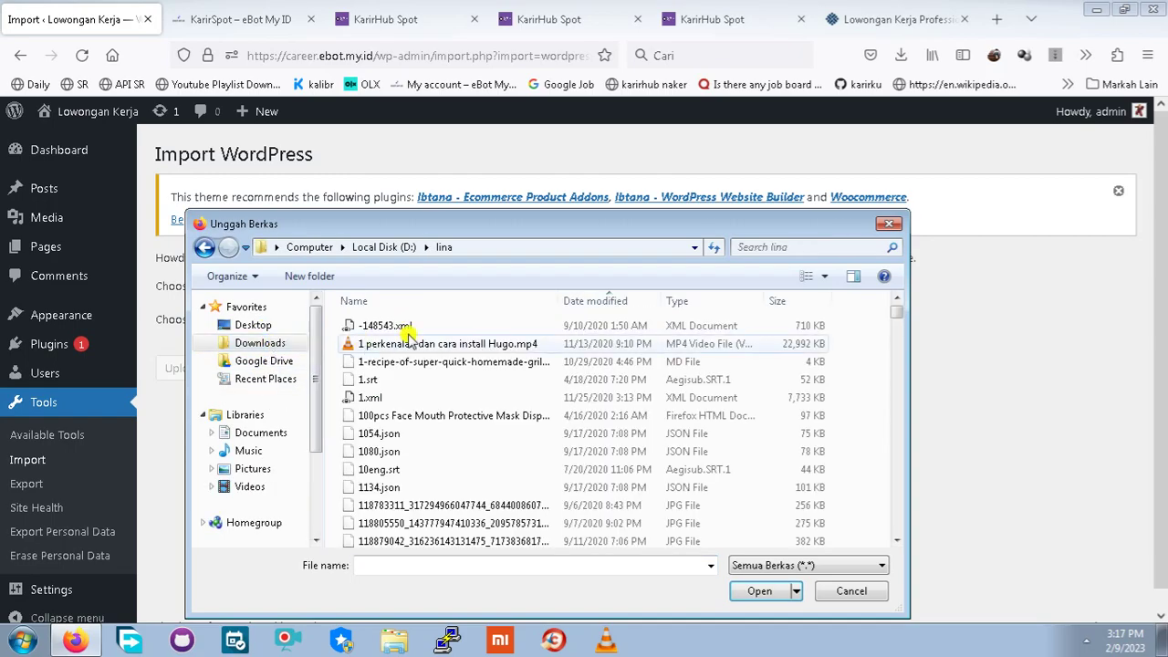
left_click(598, 301)
left_click(447, 570)
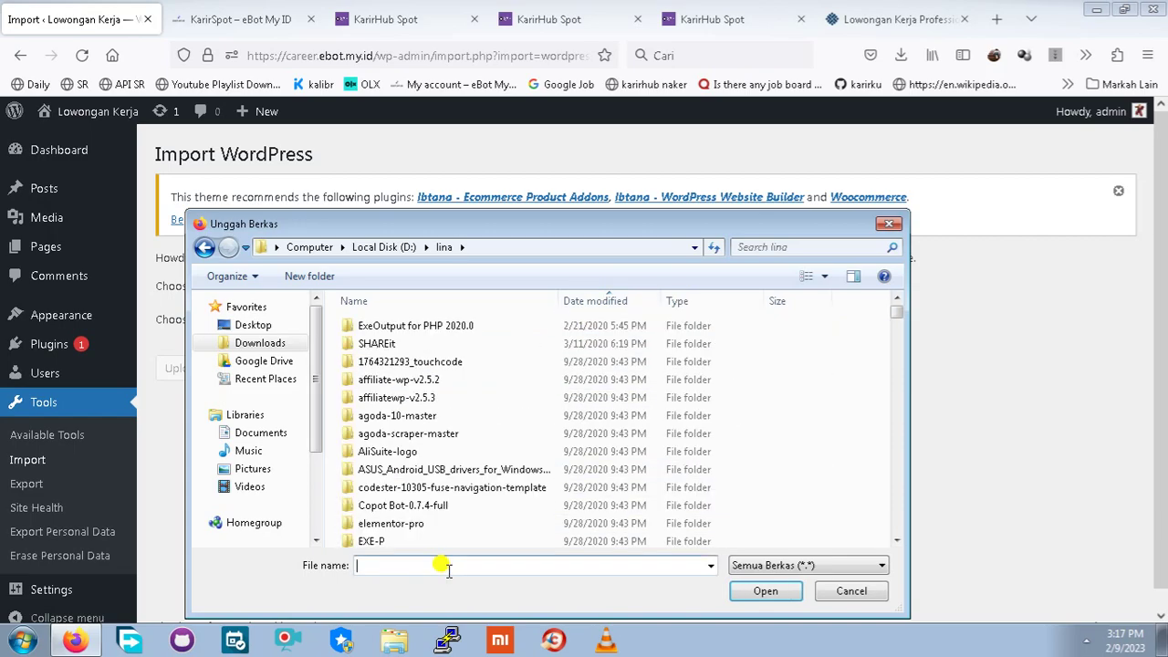
type("down")
key("Down")
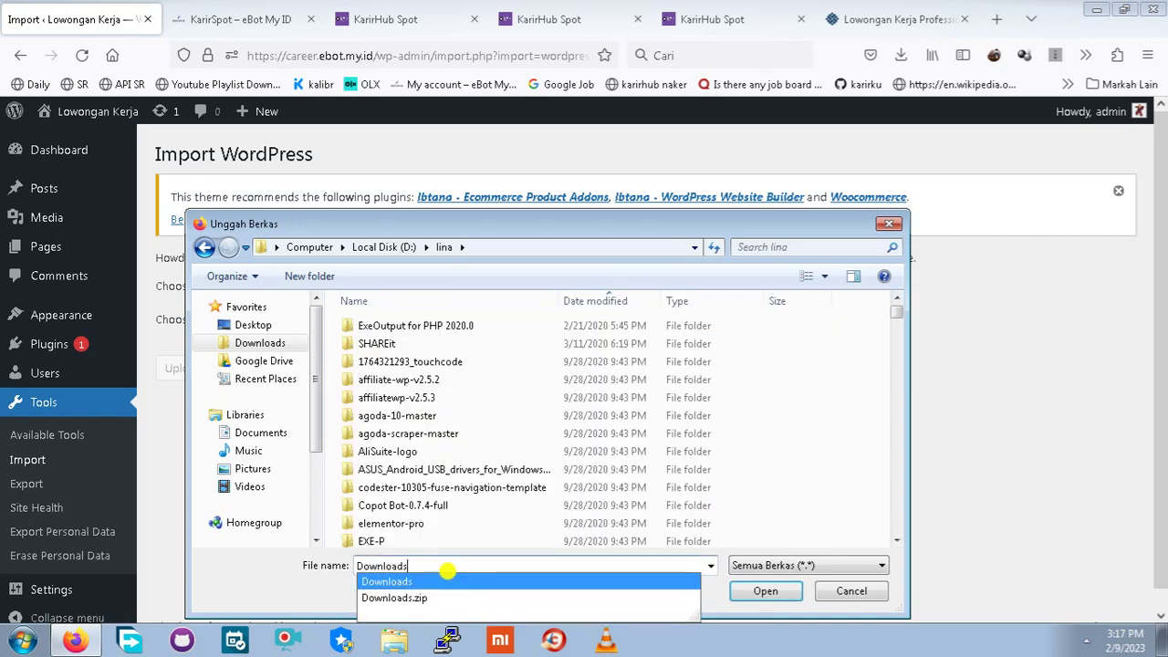
key("Return")
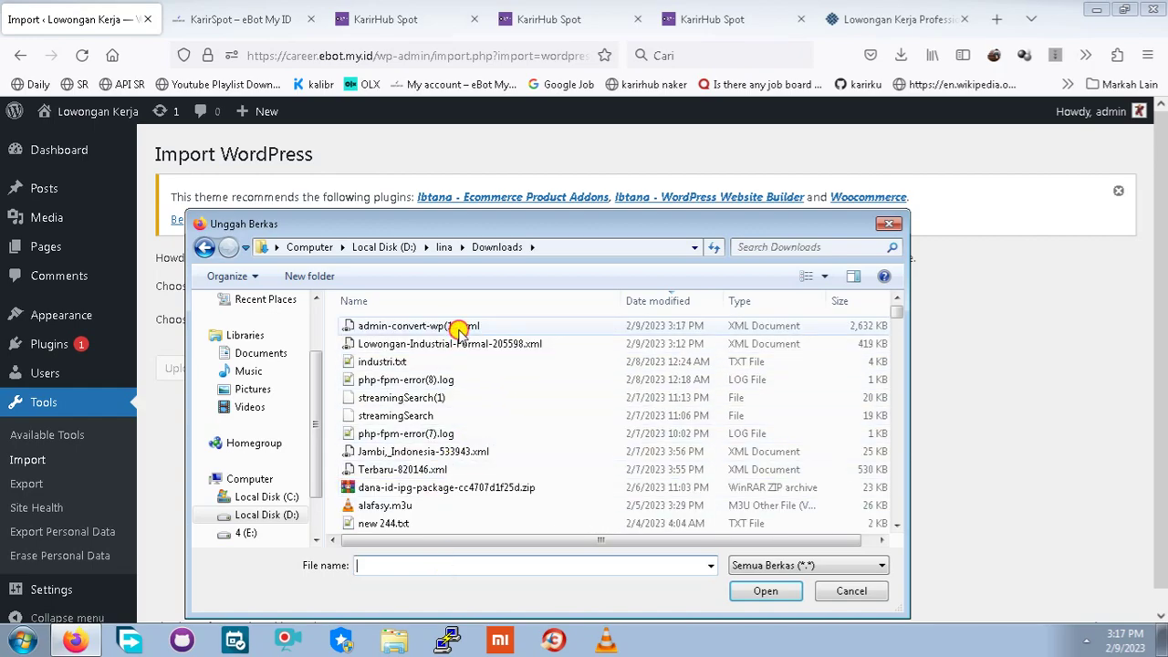
left_click(456, 325)
left_click(760, 595)
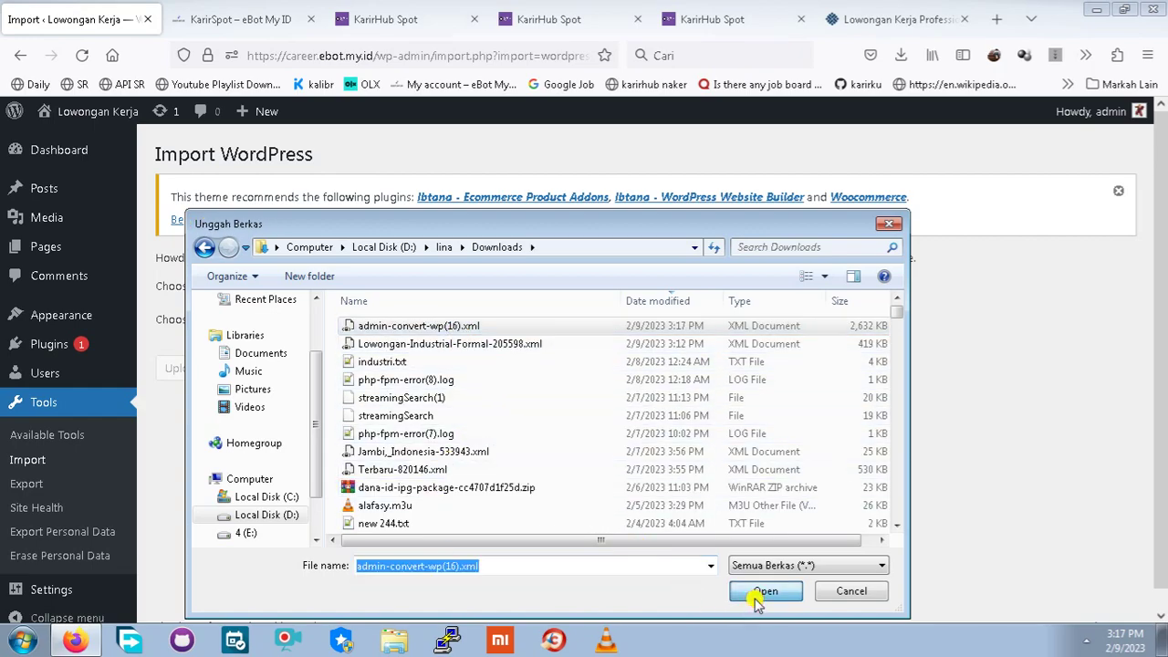
left_click(210, 374)
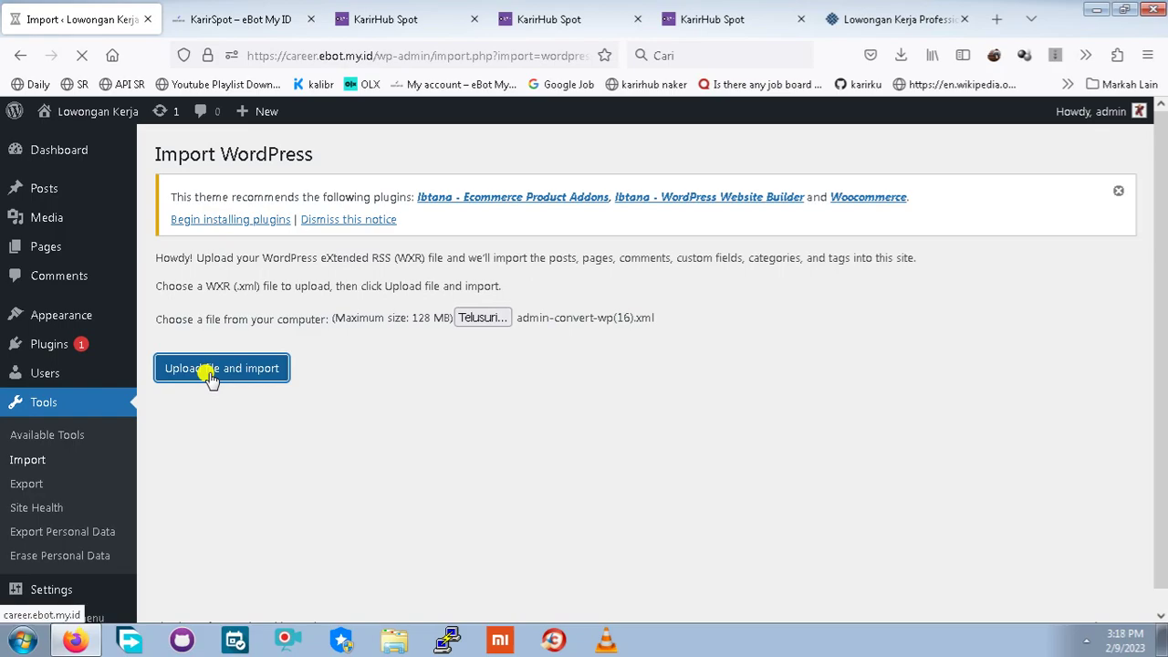
View the KarirHub industrial vacancies site, postpone its application update, and return to the WordPress import page
left_click(865, 16)
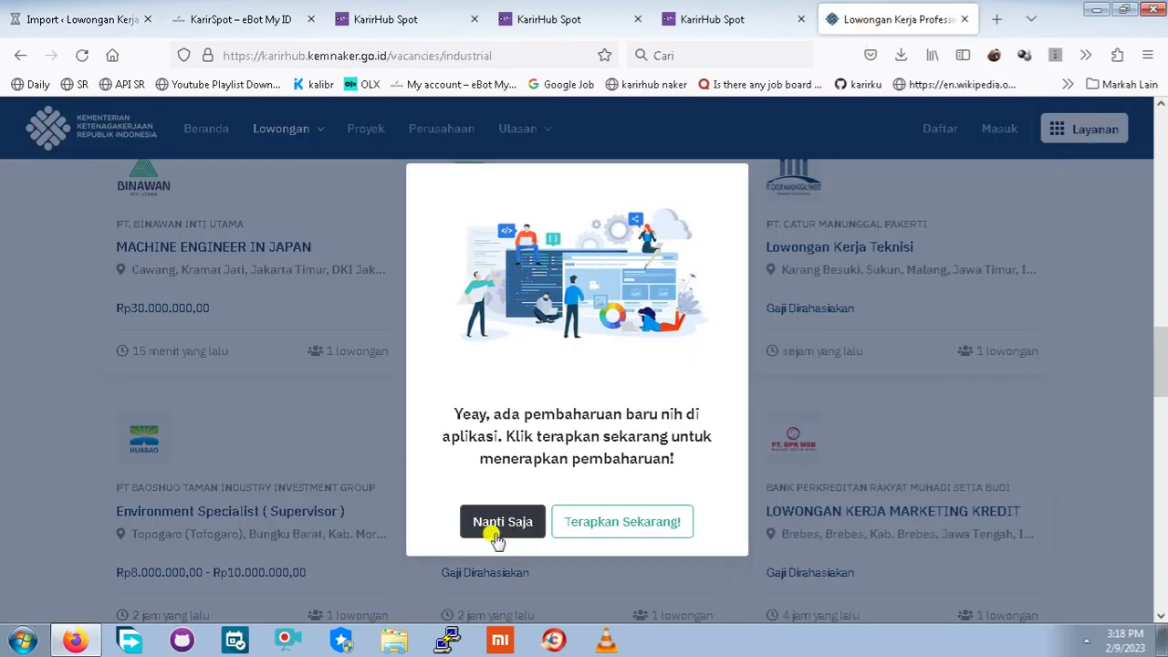
left_click(497, 538)
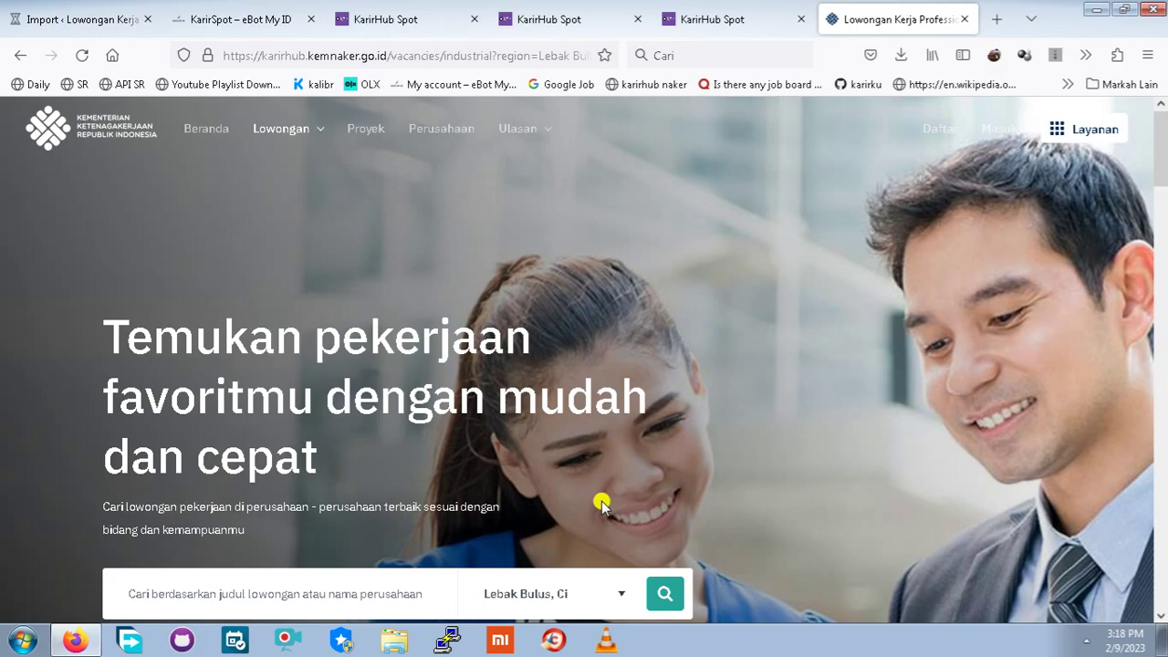
left_click(81, 18)
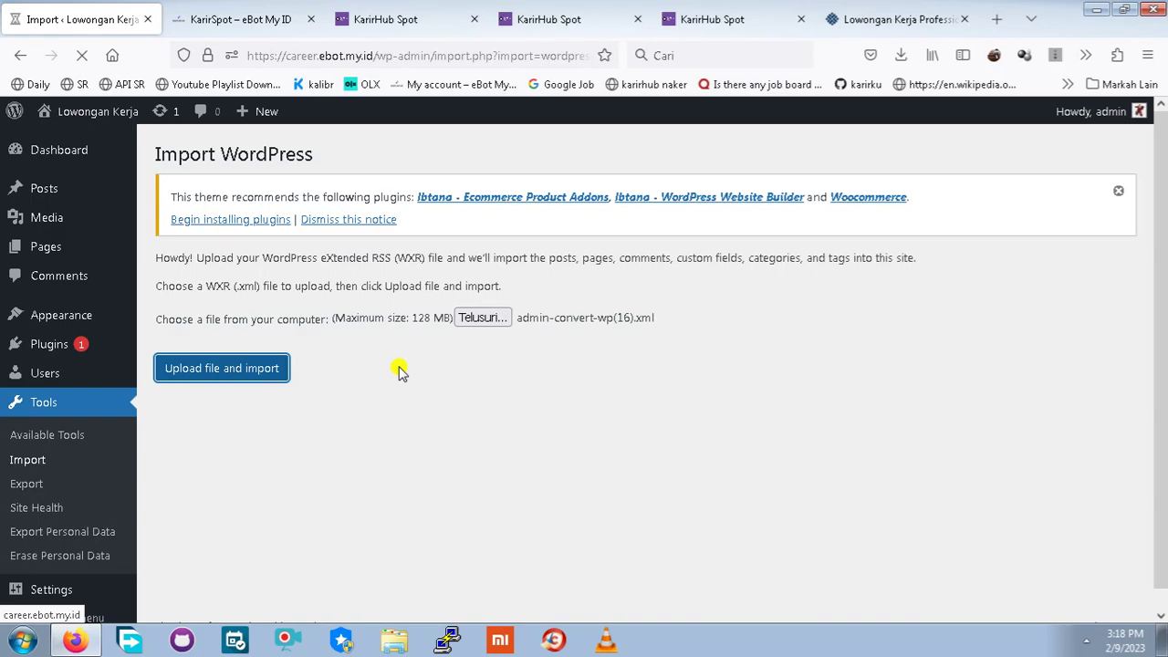
left_click(1086, 640)
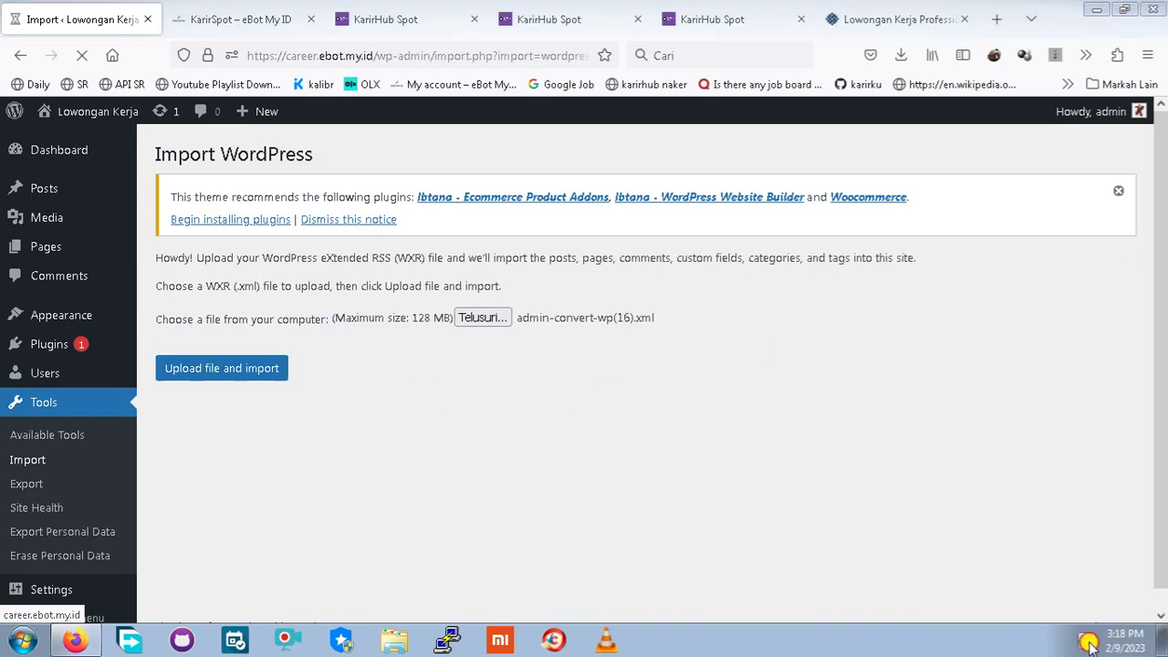
right_click(1072, 563)
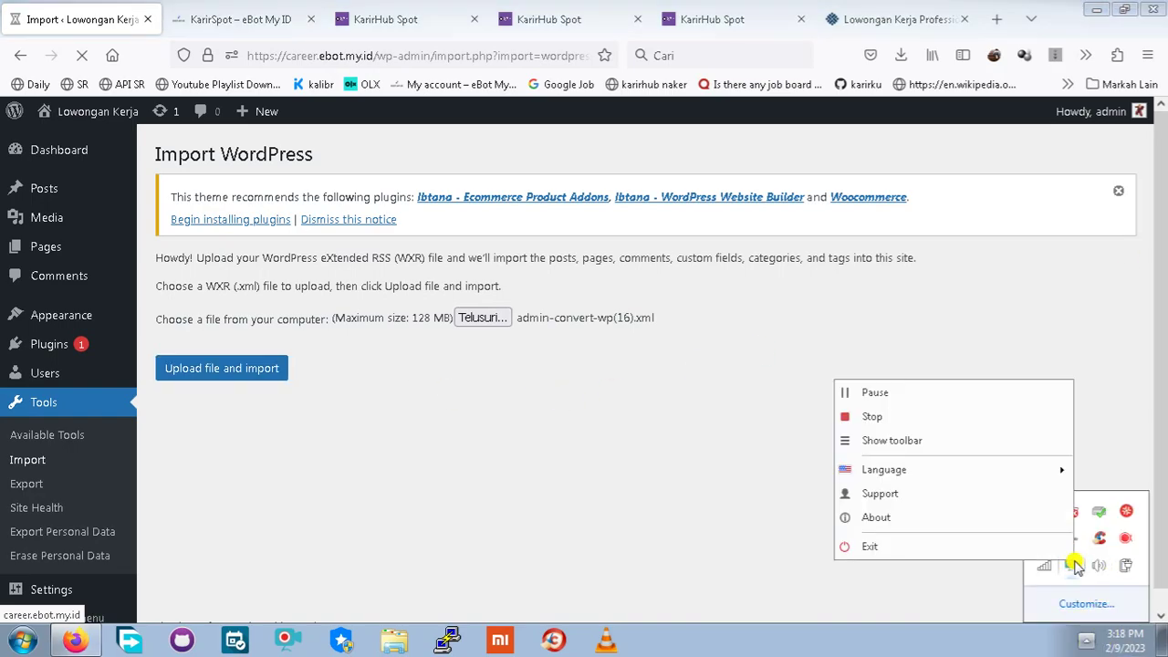
left_click(915, 401)
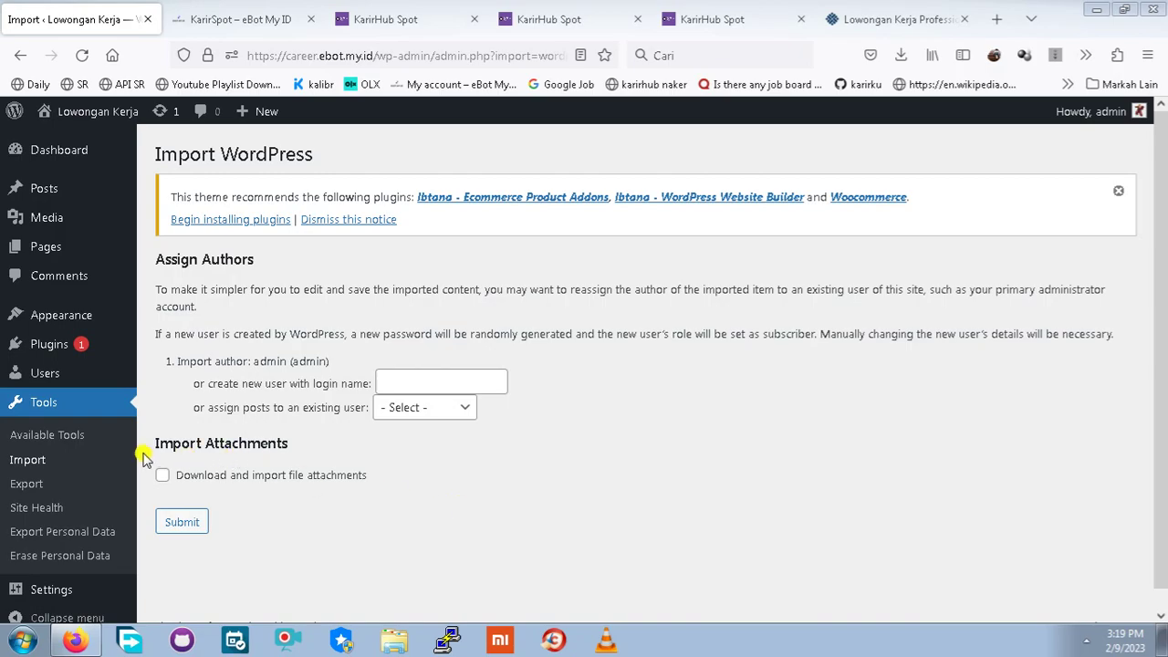
Enable downloading of file attachments, assign the imported posts to the existing admin user, and submit the import
left_click(162, 474)
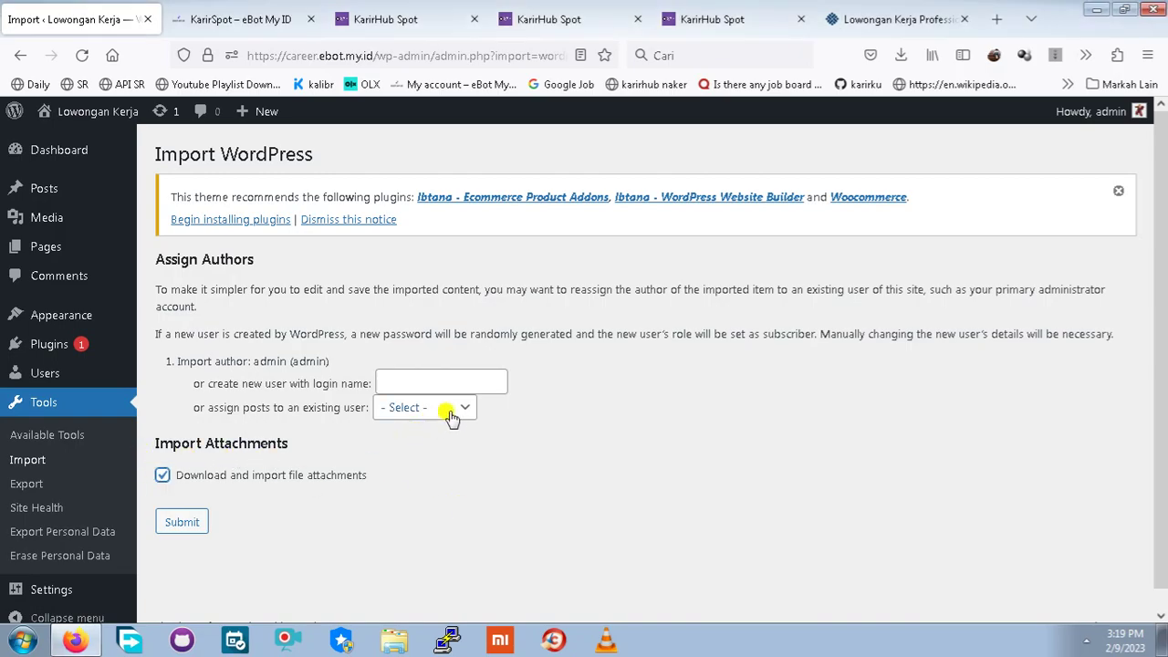
left_click(445, 458)
left_click(188, 529)
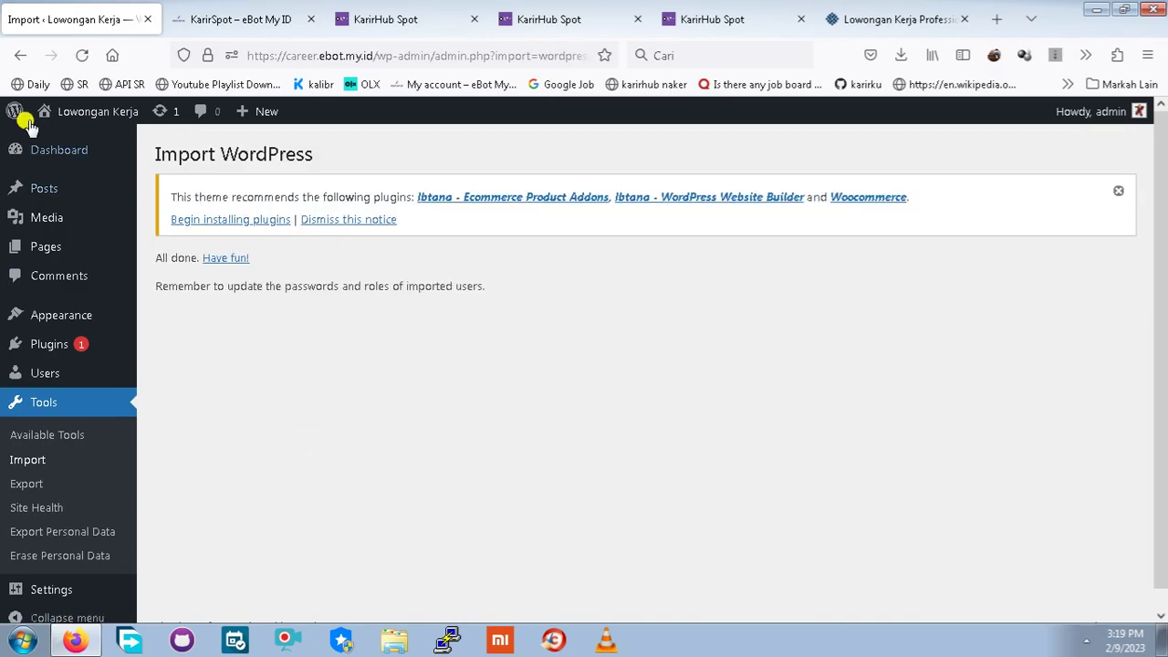
Move the "Hello world!" post to the trash and look through the imported vacancies in the posts list
mouse_move(46, 193)
left_click(160, 199)
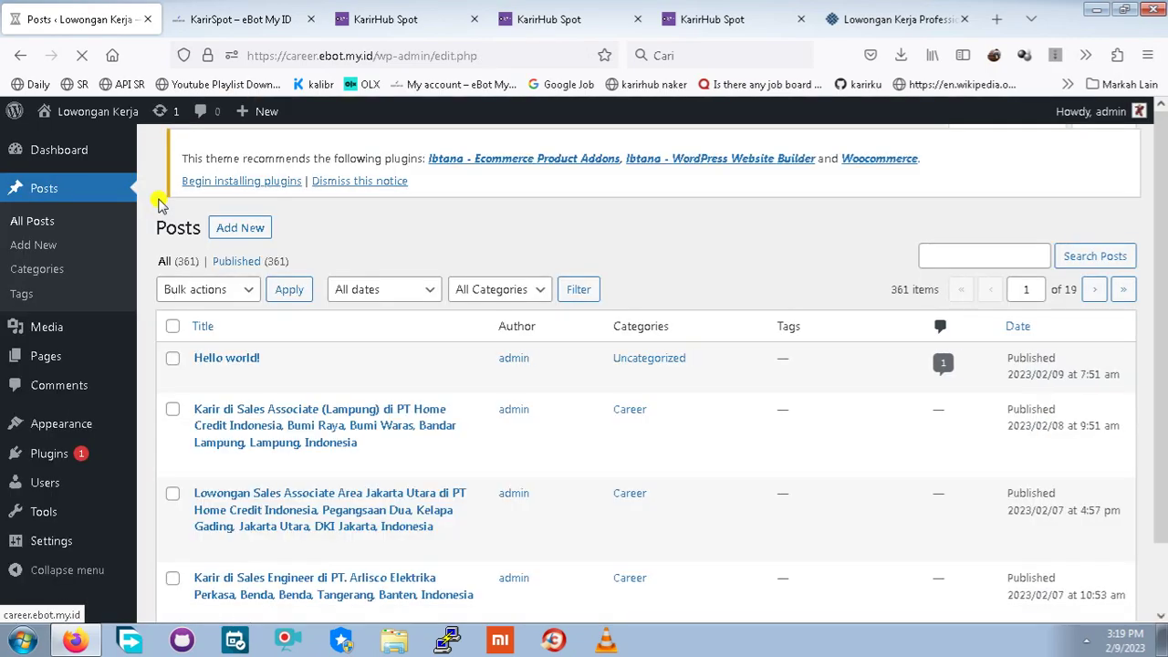
left_click(296, 379)
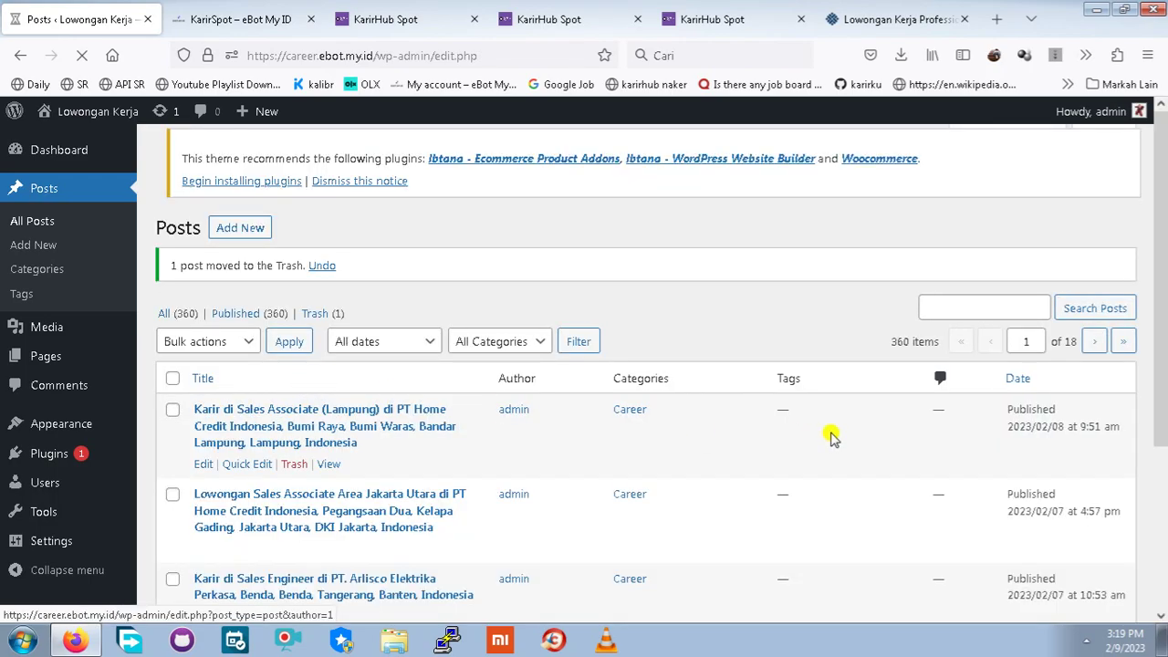
scroll(830, 438, "down", 15)
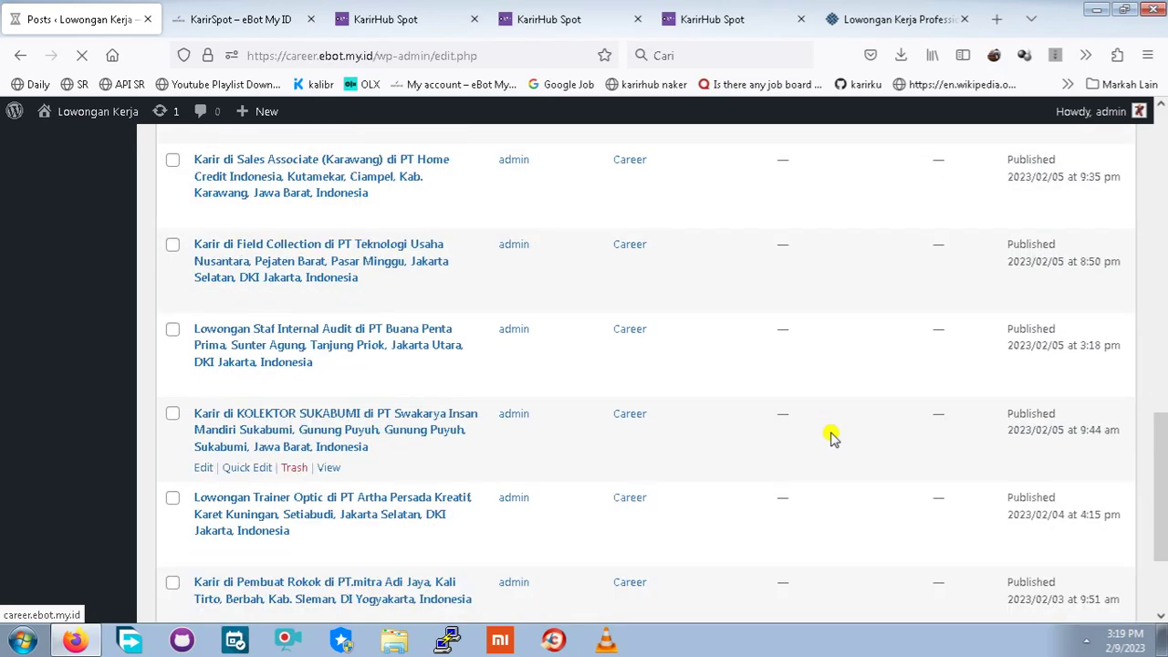
scroll(830, 438, "down", 5)
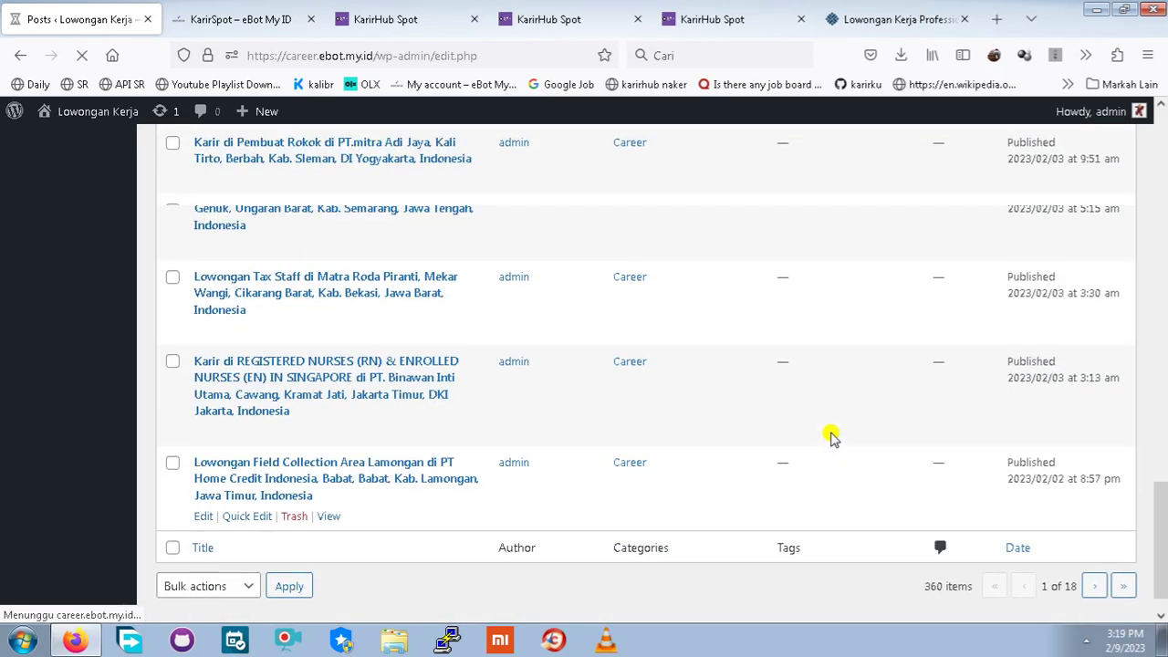
scroll(831, 438, "up", 20)
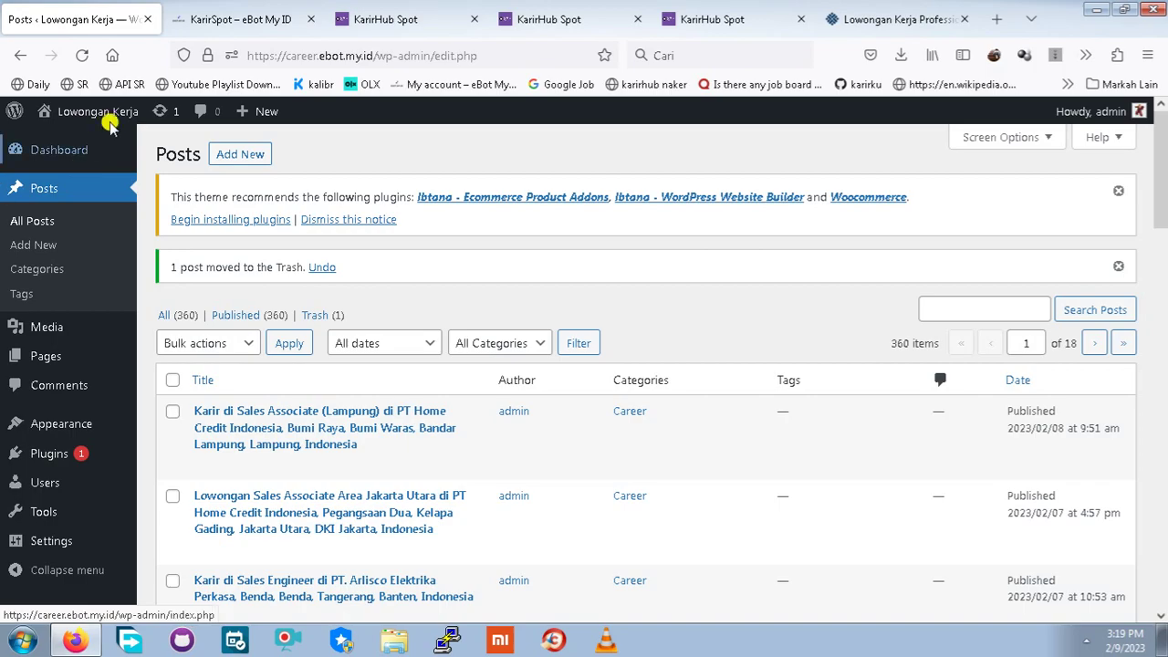
Visit the Lowongan Kerja site and open the full Sales Associate (Lampung) vacancy post to examine its layout
mouse_move(109, 128)
left_click(81, 146)
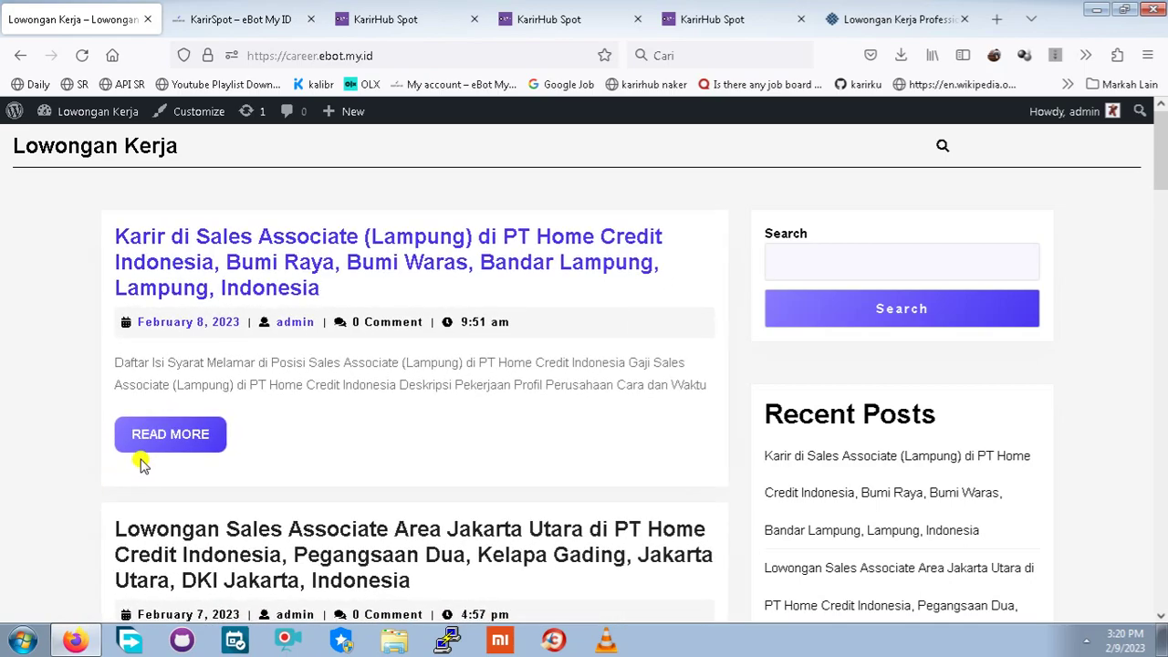
left_click(150, 448)
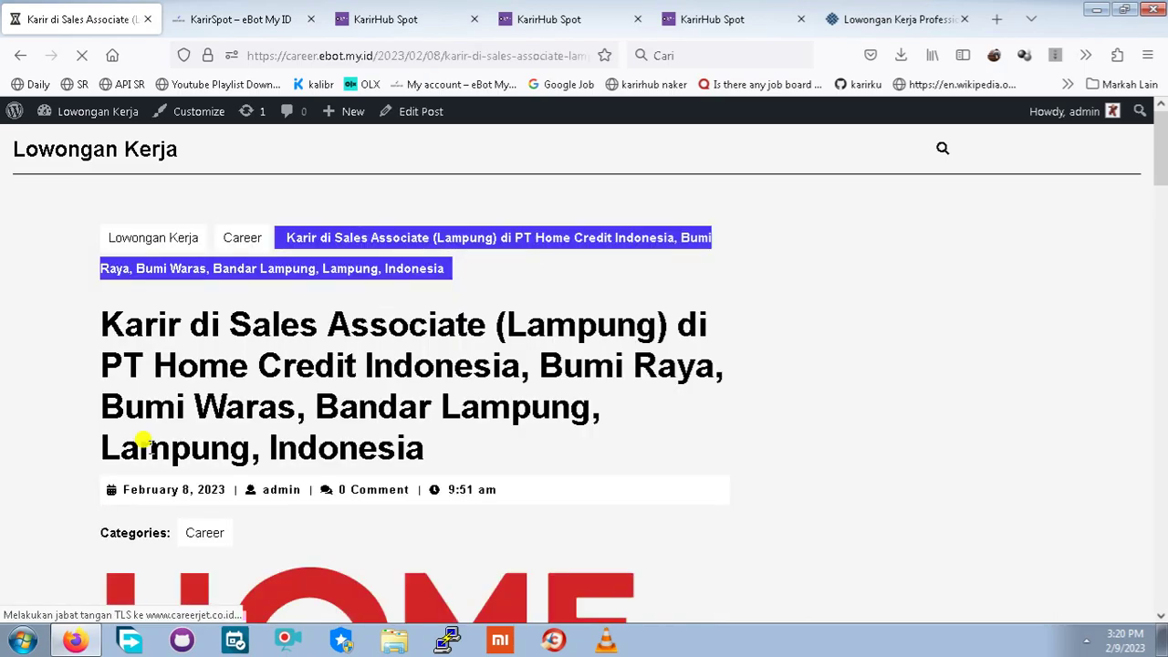
scroll(365, 447, "down", 3)
scroll(373, 447, "down", 8)
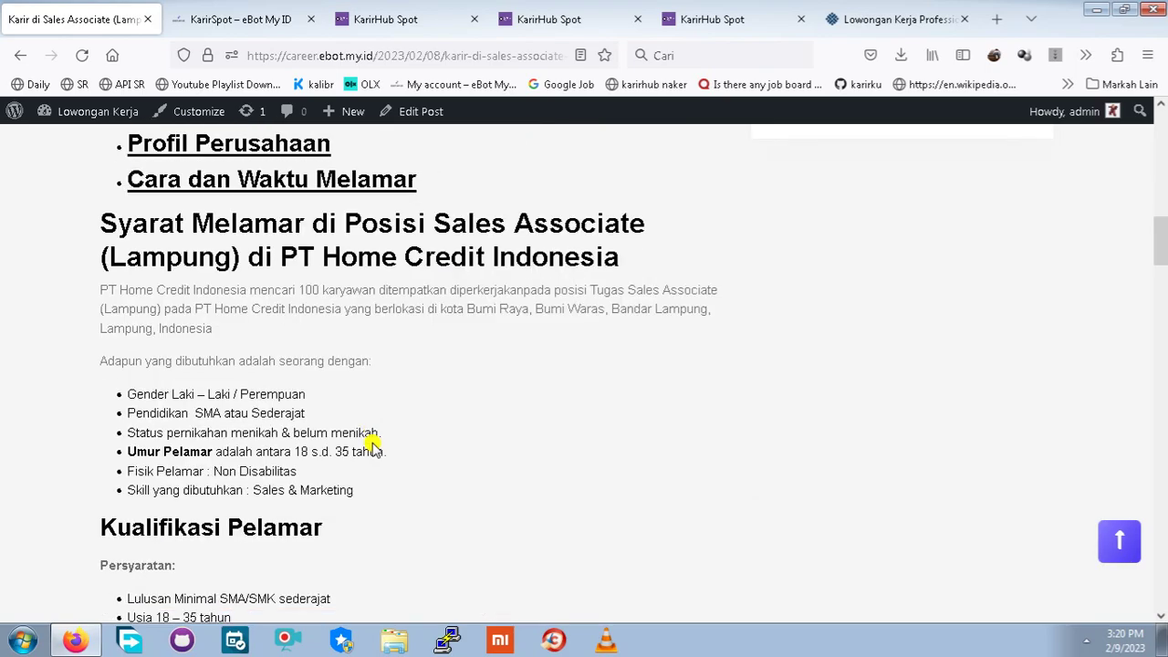
scroll(373, 446, "up", 5)
scroll(372, 446, "down", 2)
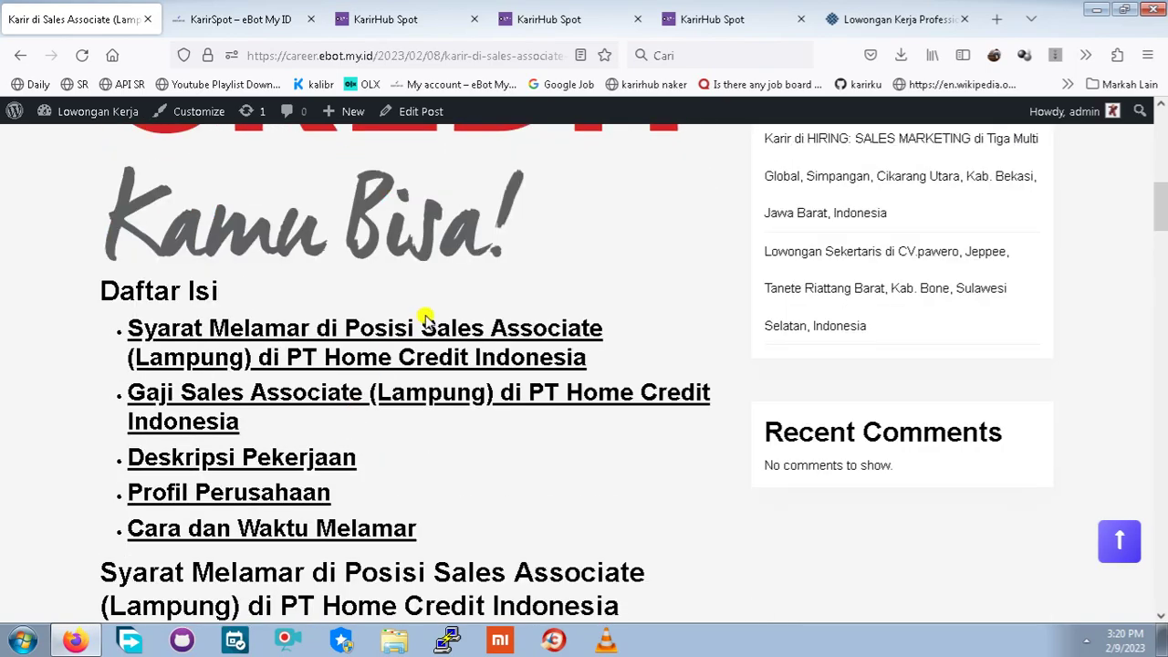
Test the post's table-of-contents links, including Syarat Melamar, Gaji, and Profil Perusahaan
left_click(398, 331)
scroll(381, 331, "up", 5)
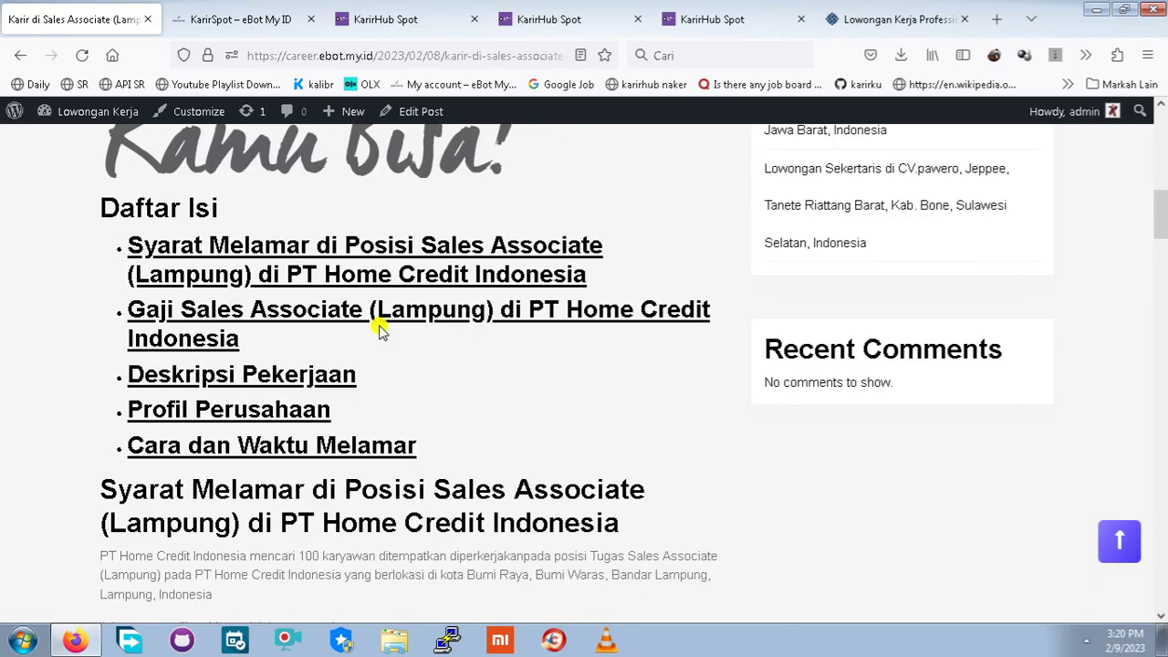
left_click(280, 318)
scroll(274, 306, "up", 7)
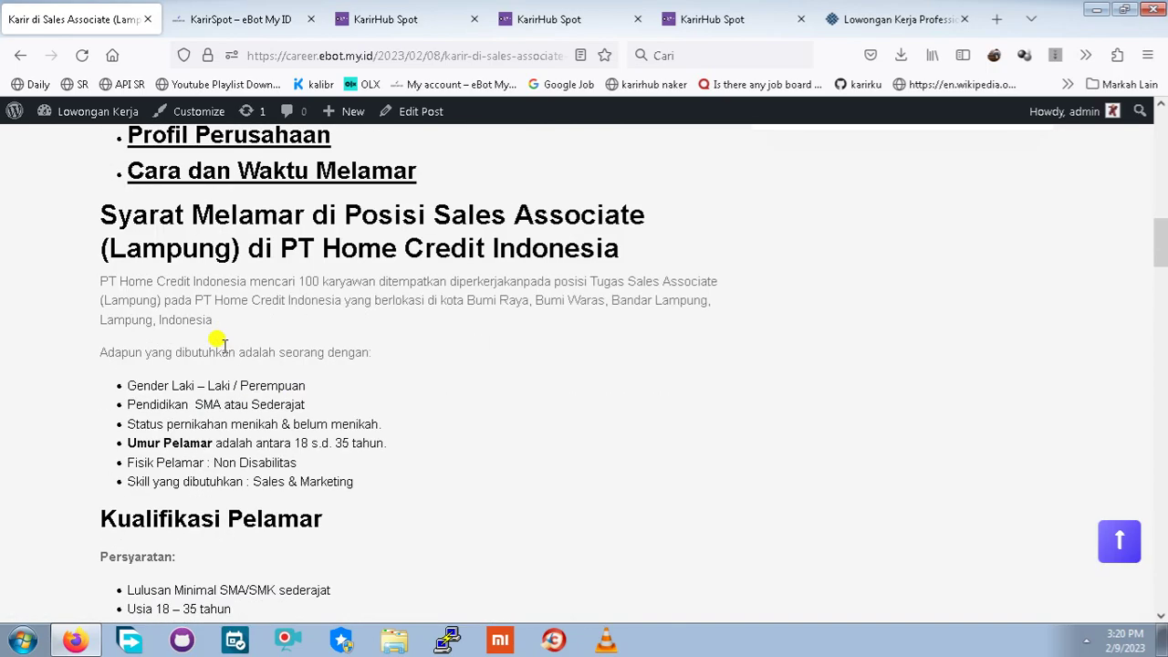
scroll(222, 365, "up", 6)
scroll(246, 420, "down", 3)
left_click(239, 406)
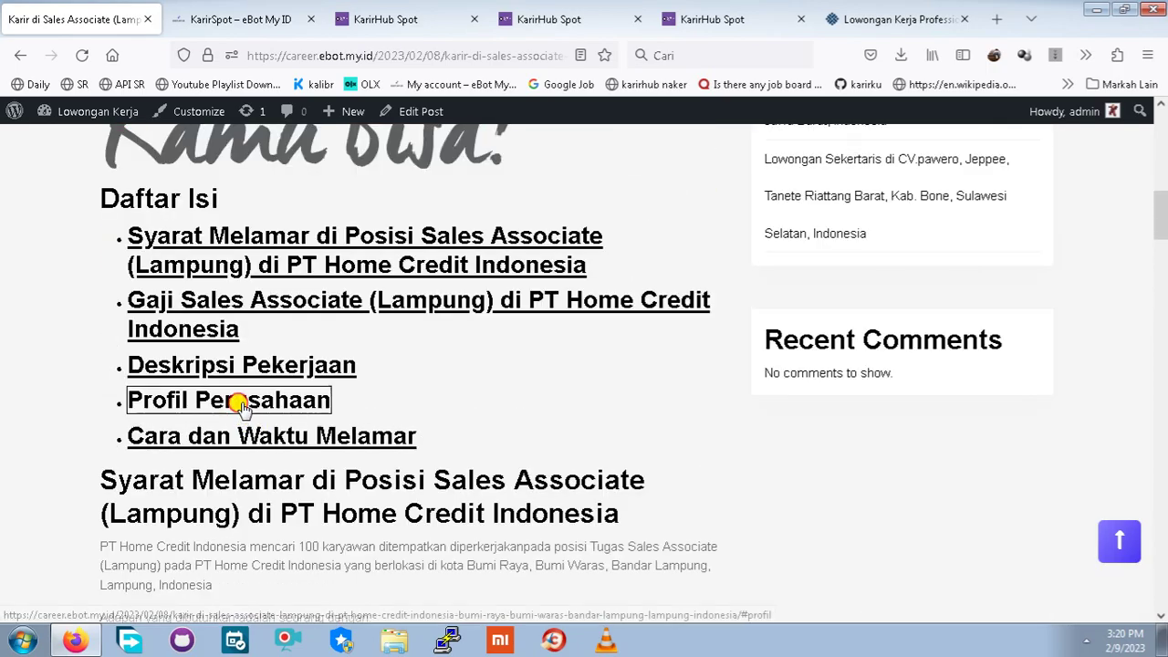
scroll(308, 412, "up", 15)
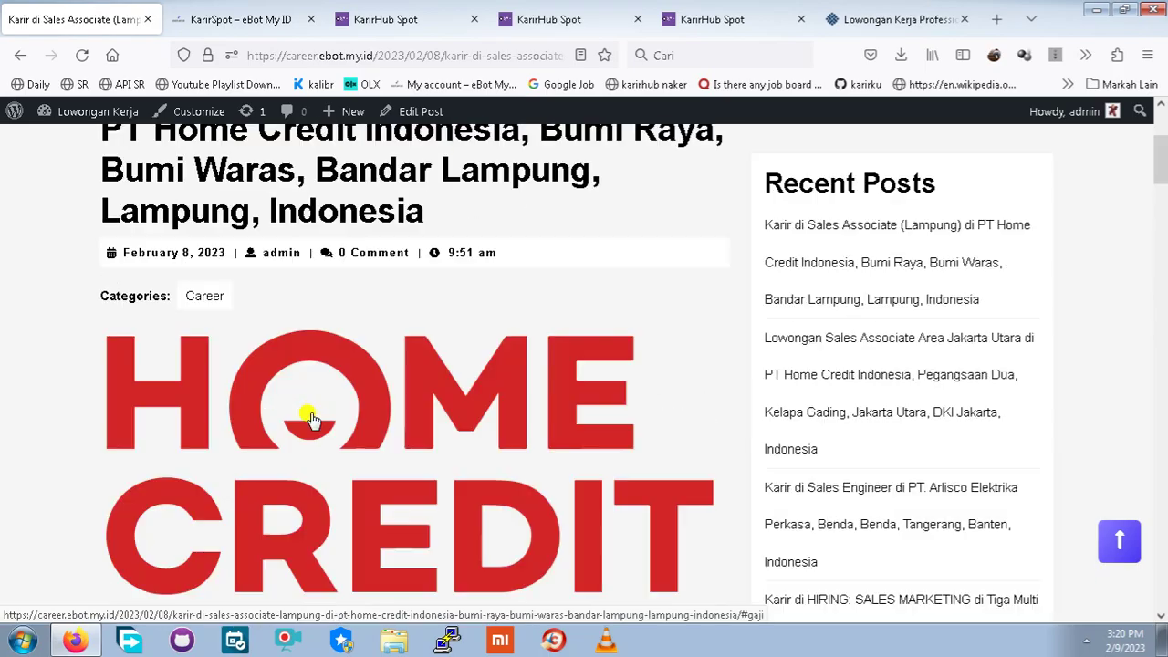
scroll(310, 418, "up", 3)
Review the post's salary, job description, Careerjet listings, application details and related posts, and return to the site's home page
scroll(310, 418, "down", 15)
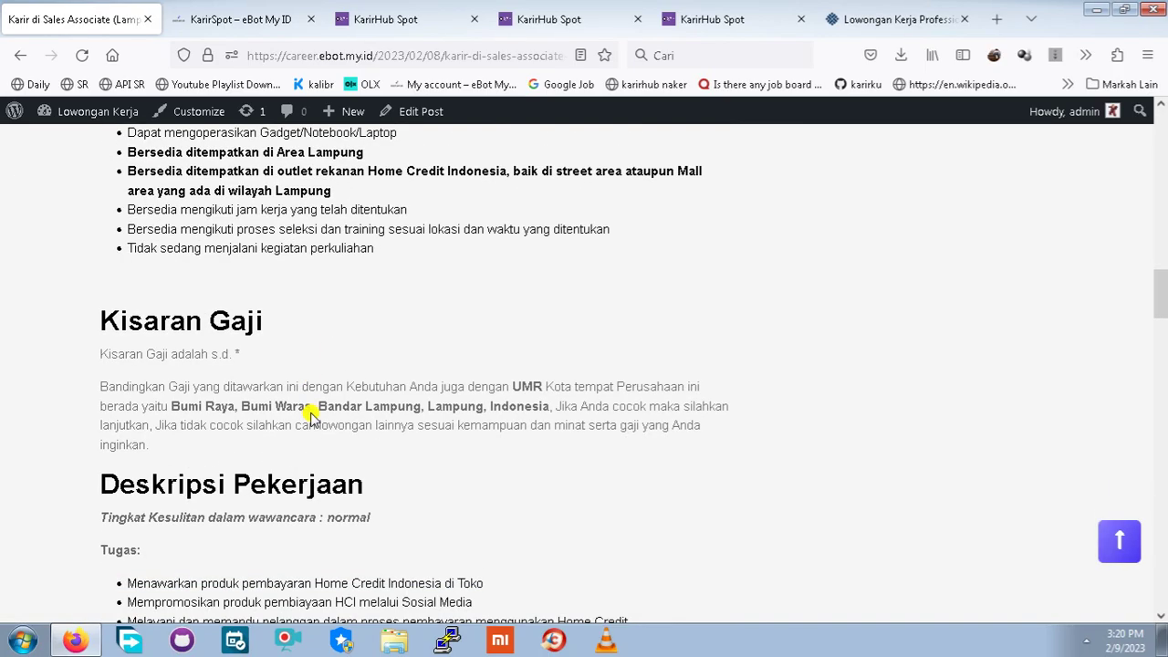
scroll(310, 416, "down", 15)
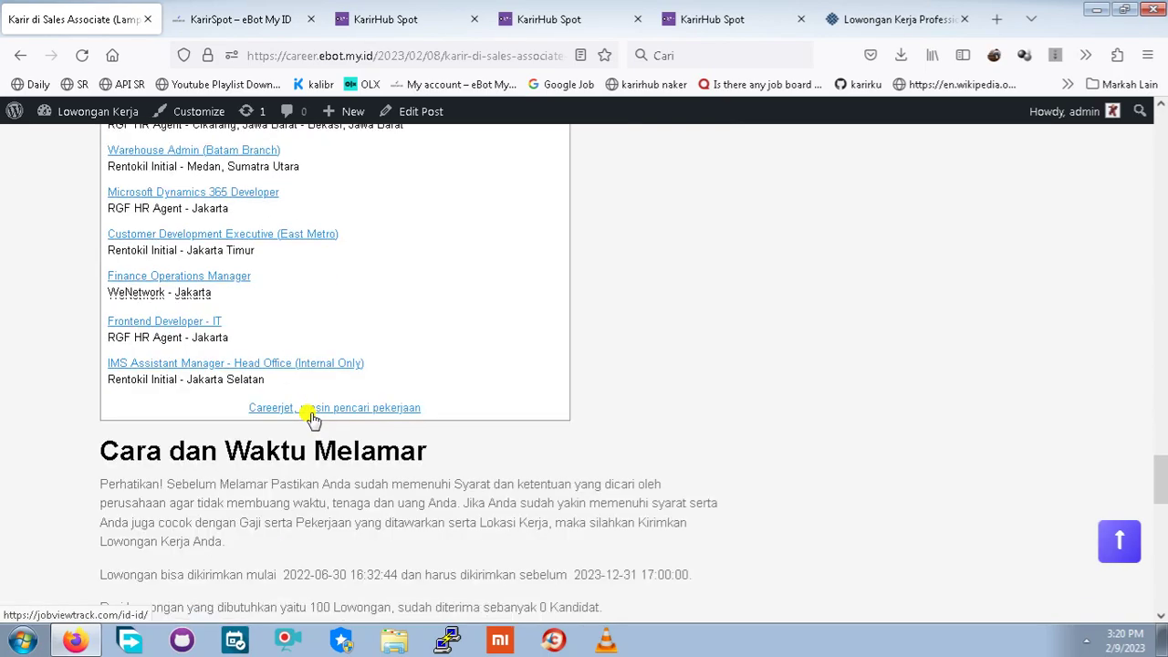
scroll(310, 417, "up", 2)
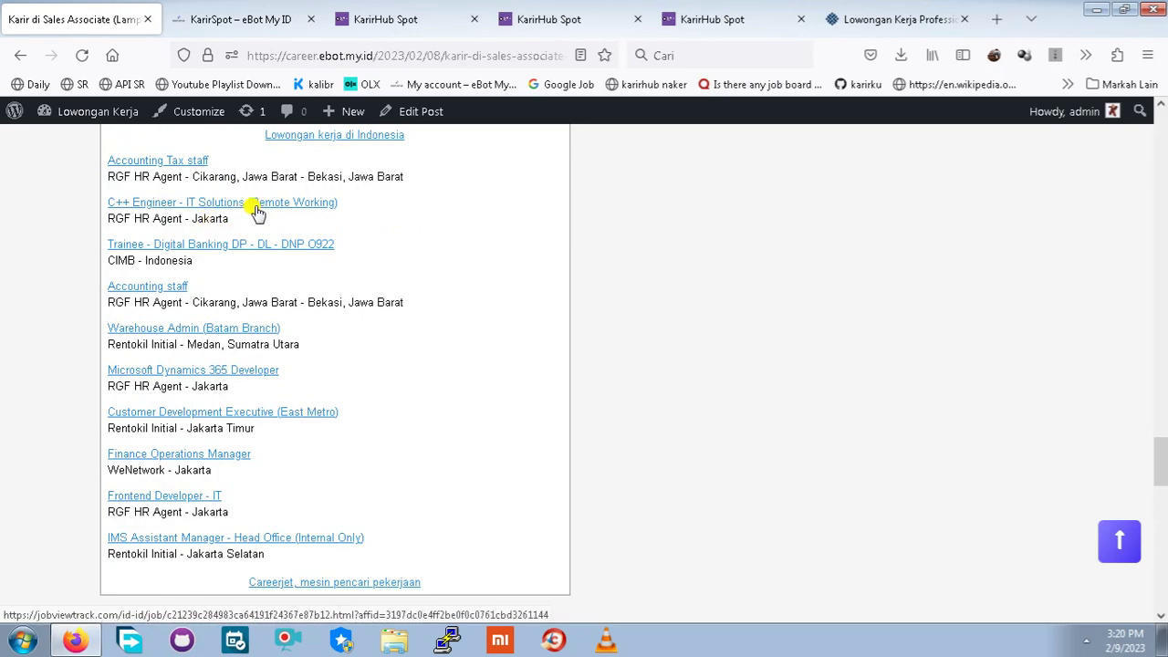
scroll(257, 211, "down", 8)
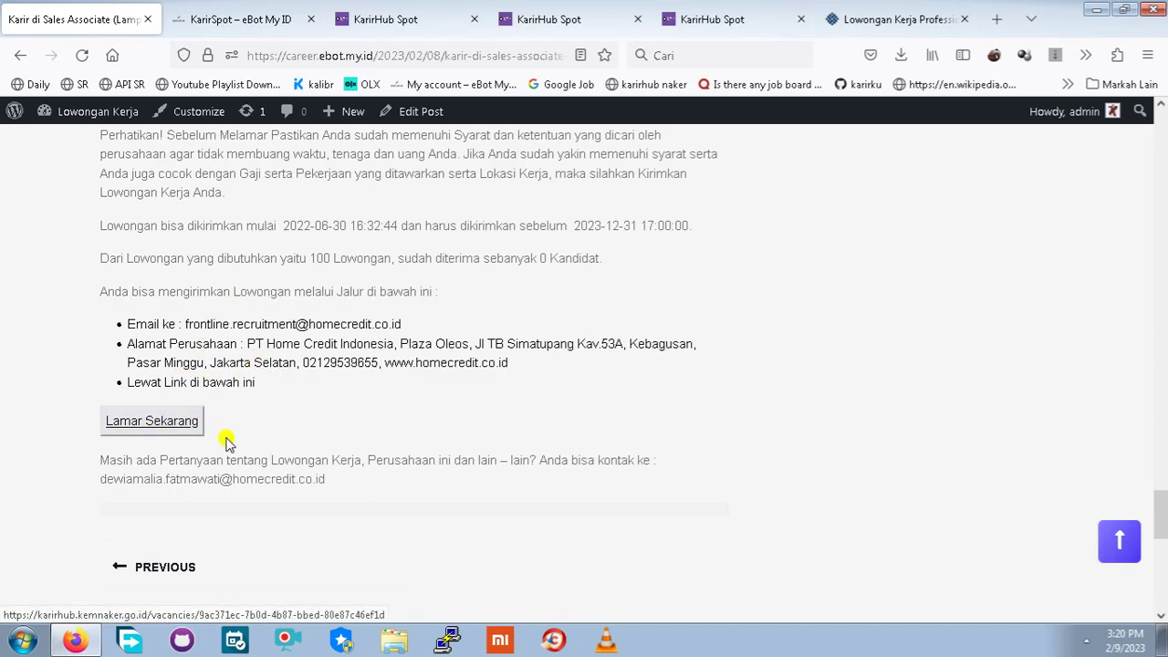
scroll(228, 442, "down", 3)
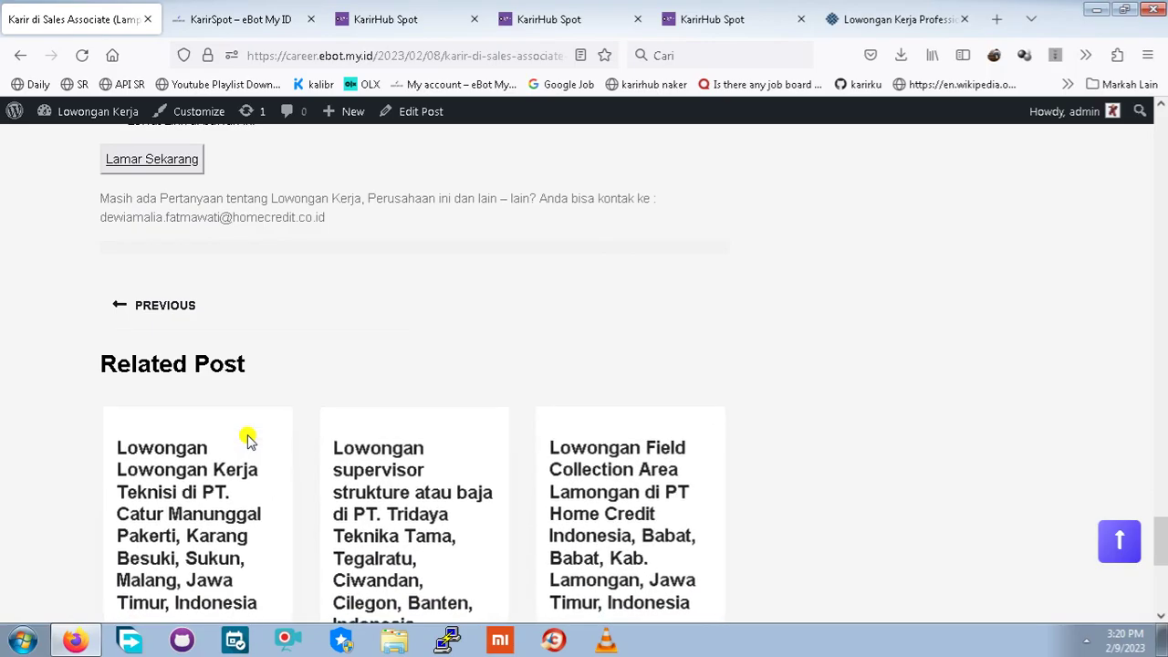
scroll(248, 440, "down", 5)
scroll(246, 434, "up", 5)
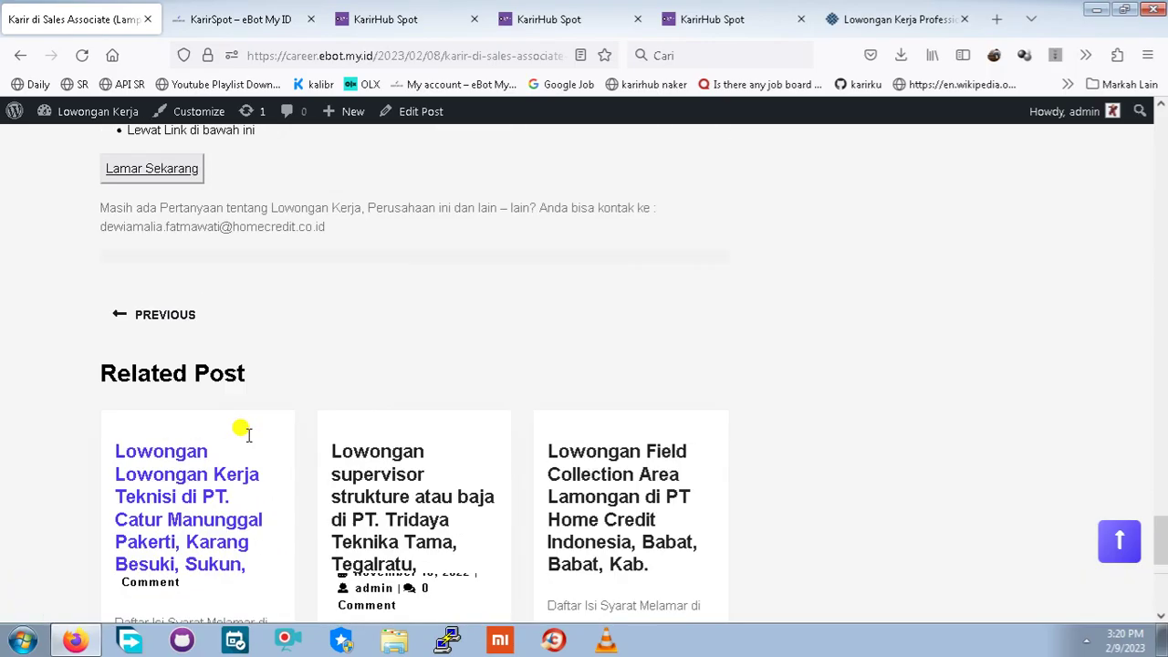
scroll(244, 429, "up", 20)
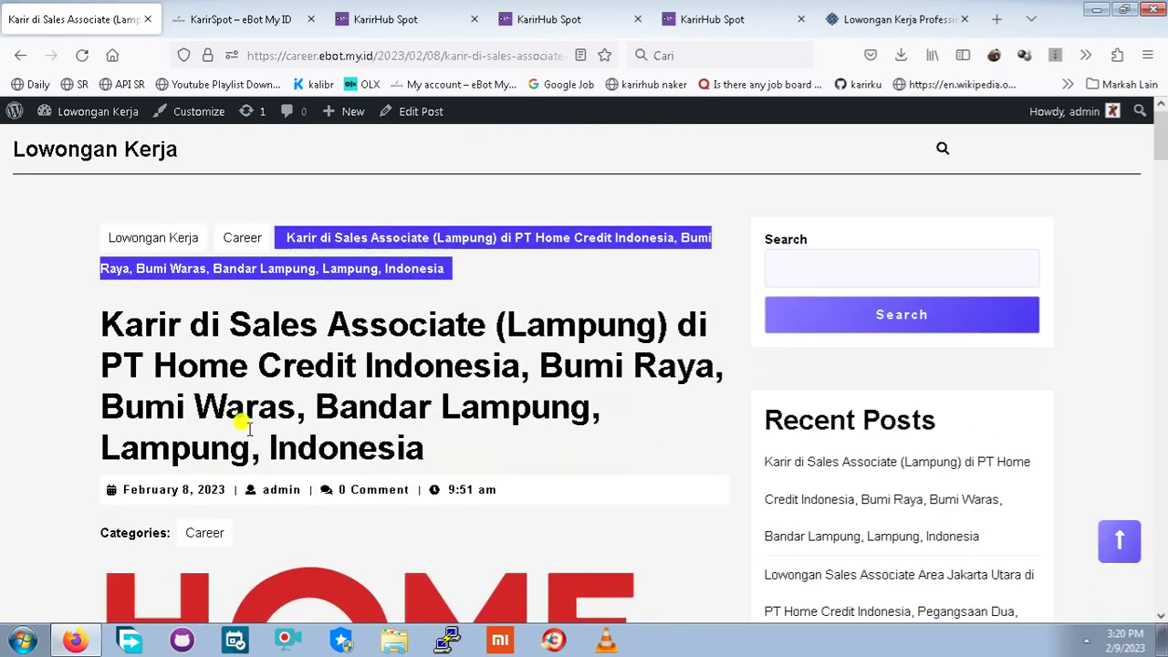
left_click(144, 153)
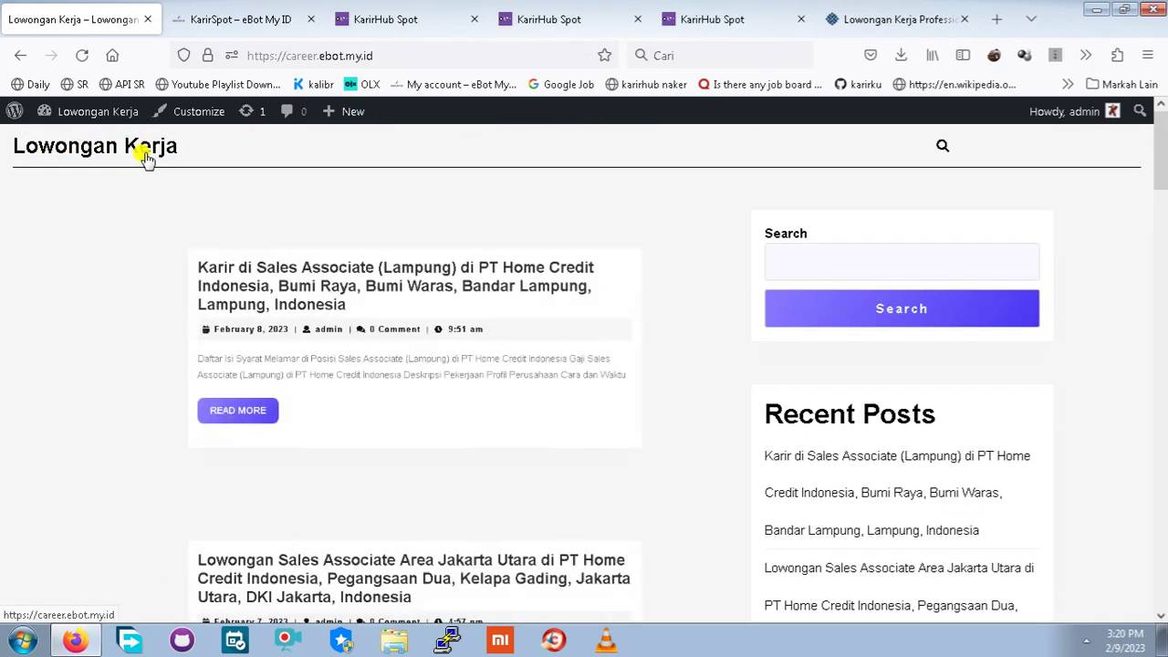
Check the KarirHub industrial vacancies filtered to Lebak Bulus and close that page
left_click(895, 18)
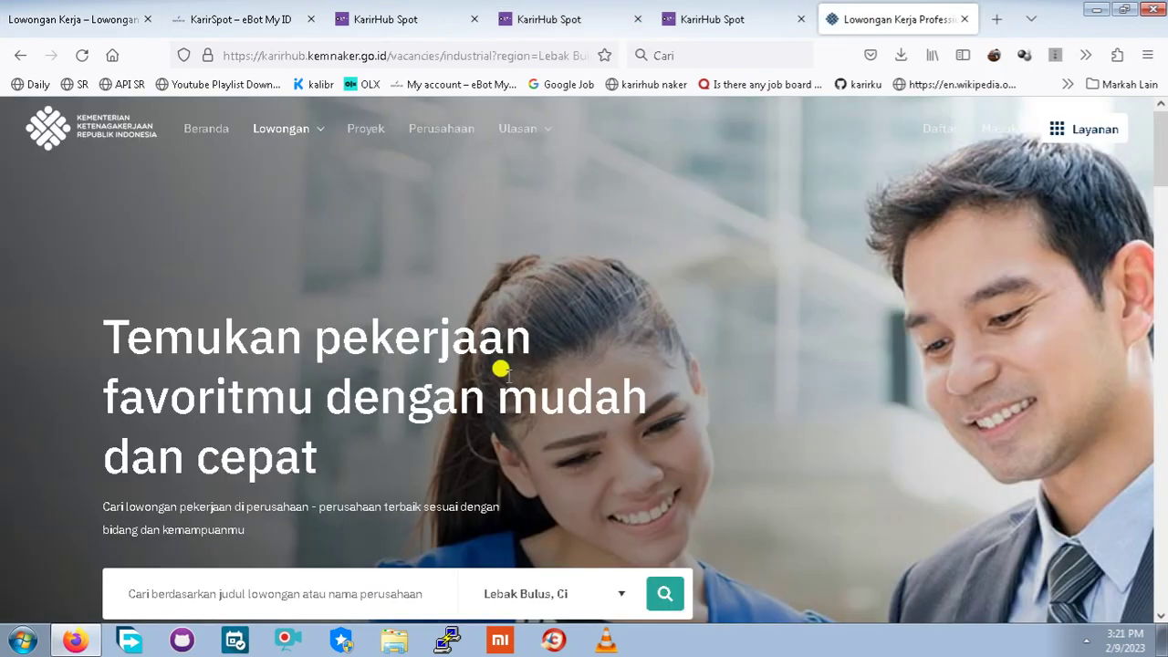
scroll(500, 374, "down", 5)
scroll(500, 374, "down", 10)
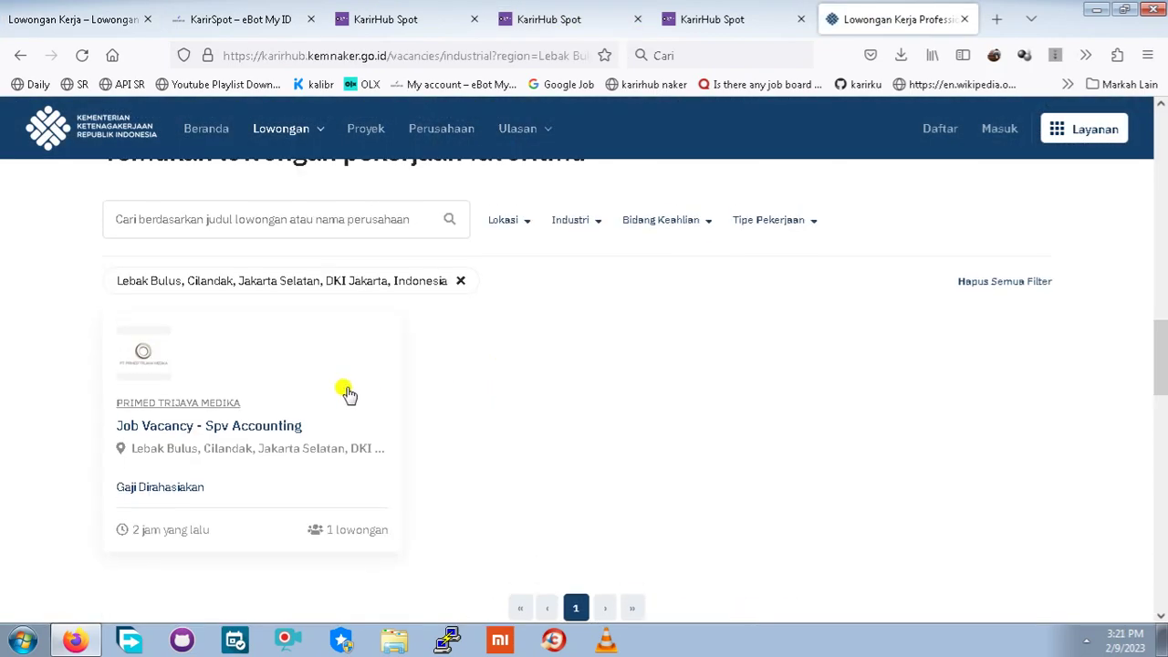
scroll(346, 391, "up", 3)
scroll(346, 390, "up", 10)
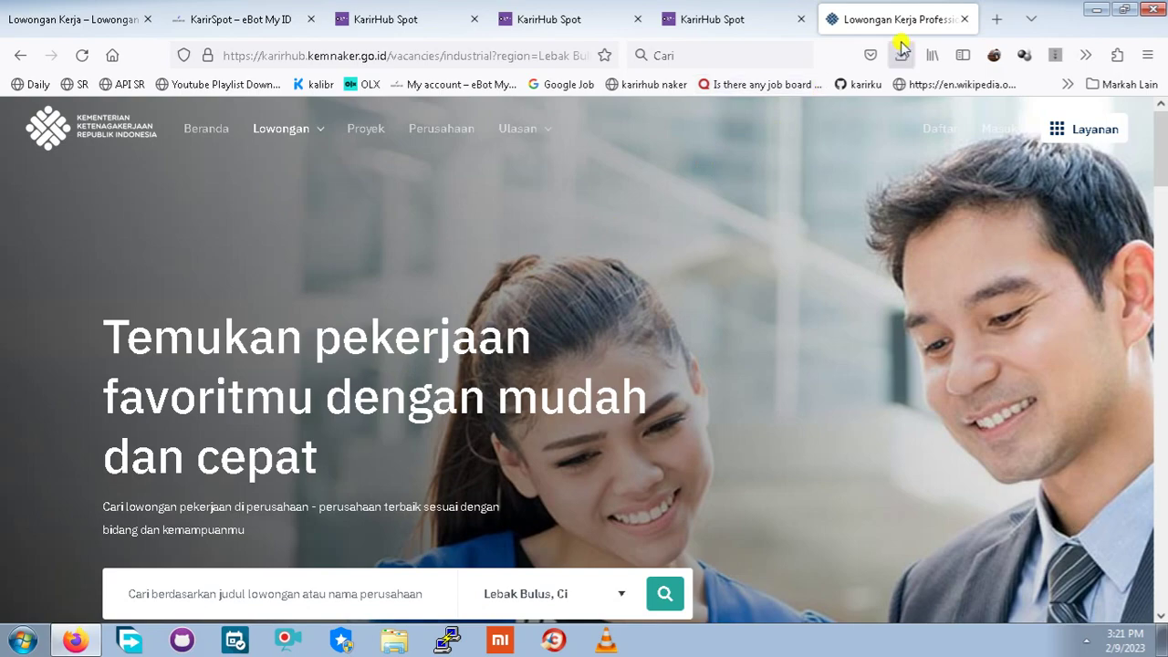
left_click(964, 19)
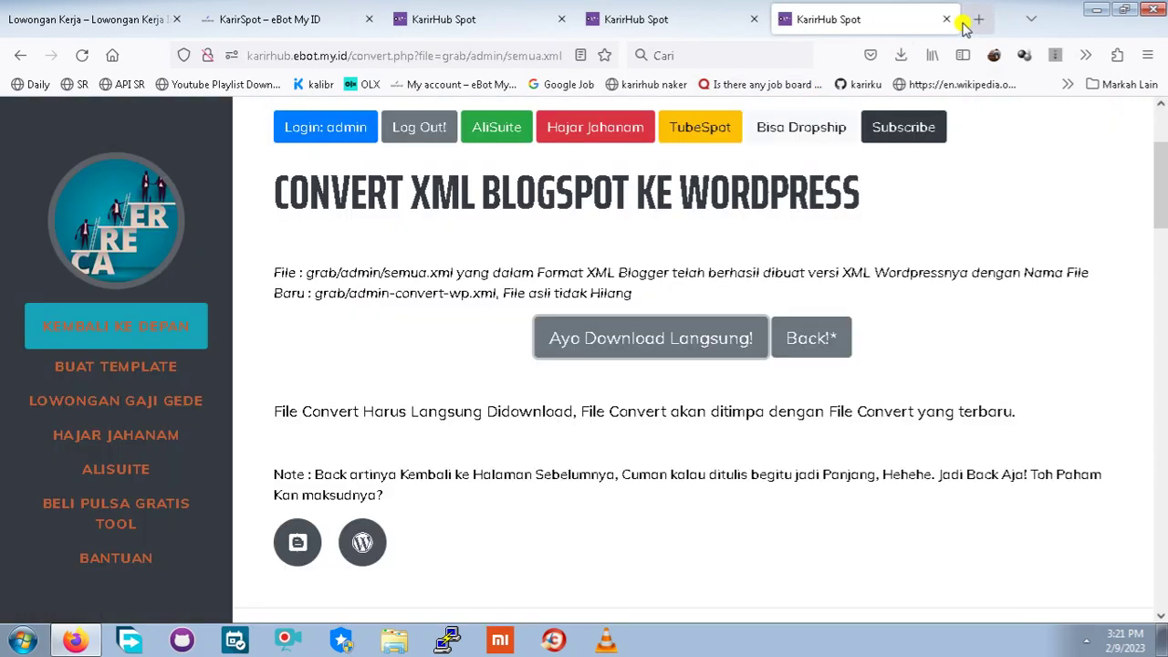
Return from the converter page to the Lowongan Kerja site and open its WordPress dashboard
left_click(727, 14)
left_click(788, 15)
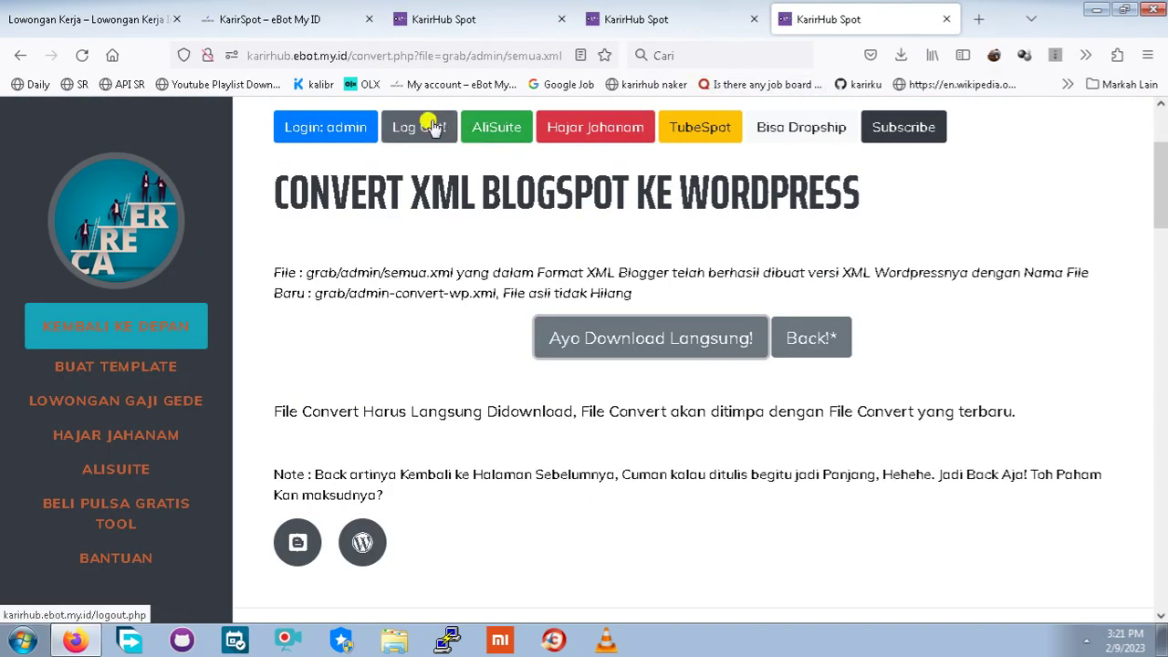
left_click(84, 18)
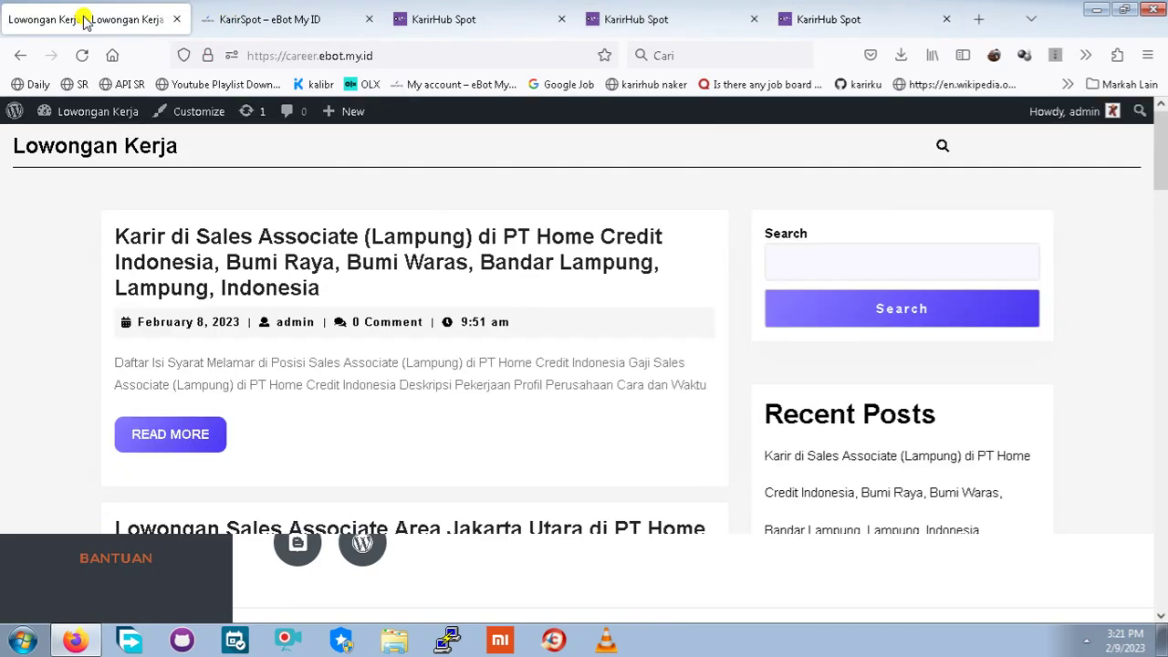
mouse_move(79, 111)
left_click(68, 144)
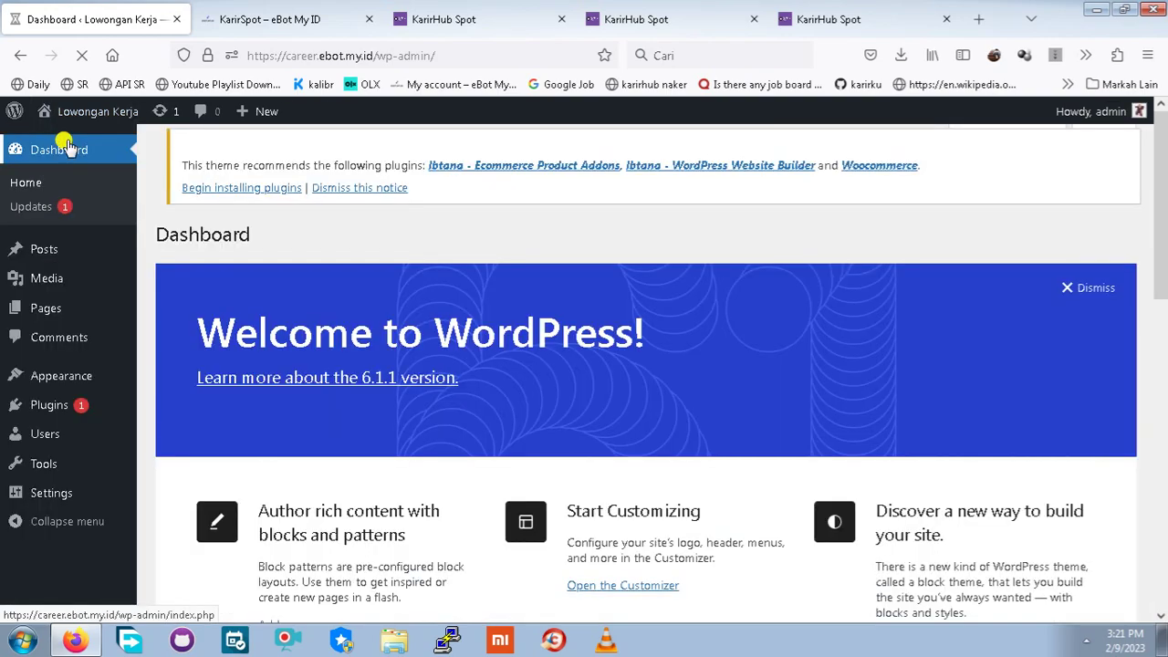
scroll(136, 313, "down", 3)
scroll(78, 347, "up", 3)
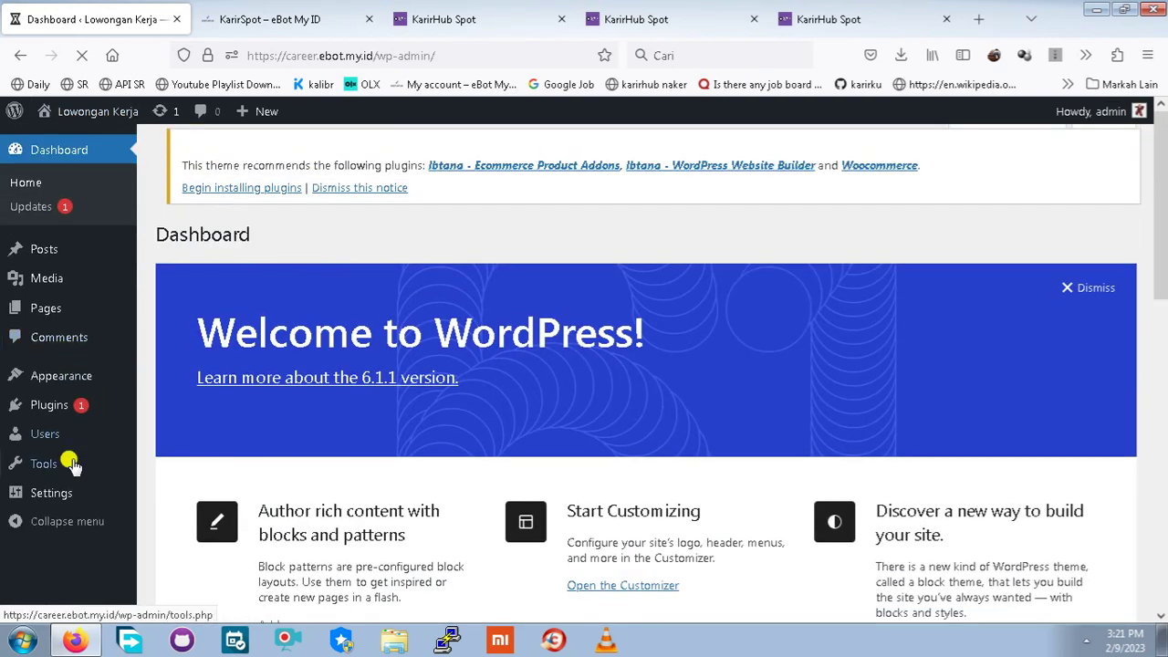
mouse_move(81, 407)
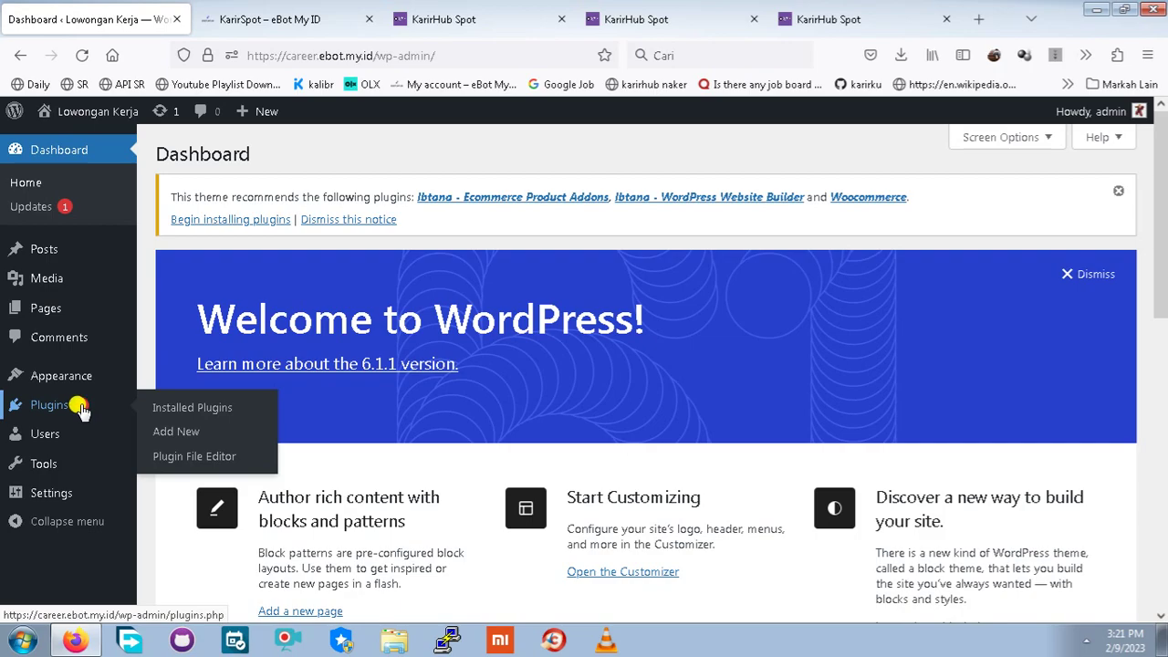
Find the WPeMatico RSS Feed Fetcher plugin by searching for wpematico, then install and activate it
left_click(160, 434)
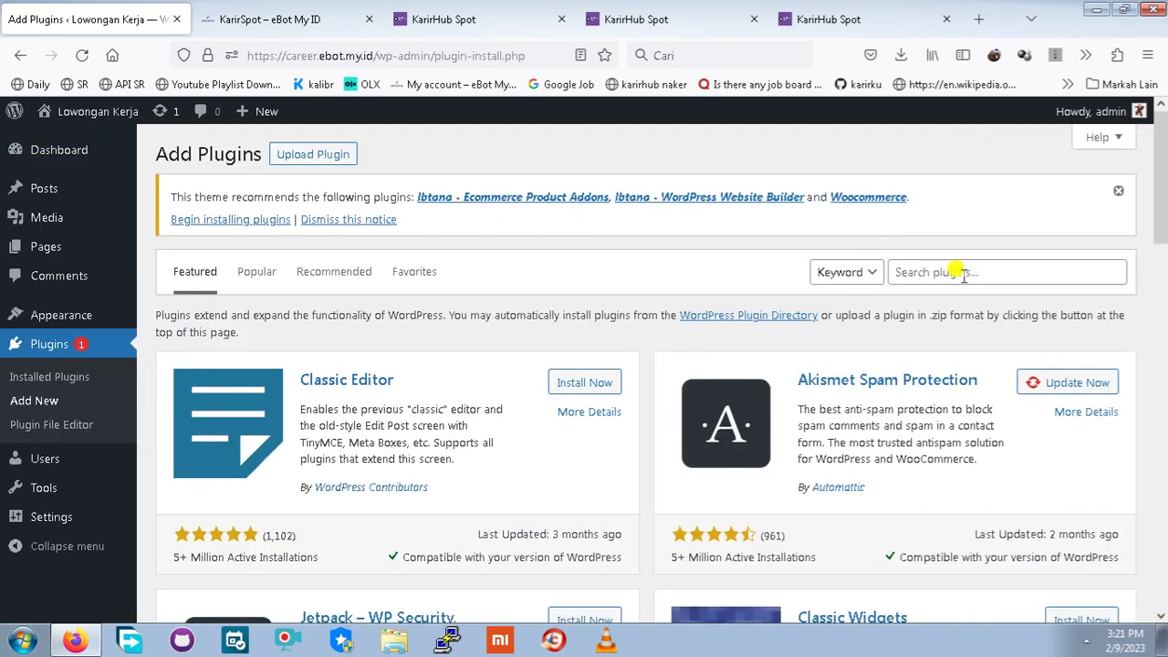
left_click(976, 272)
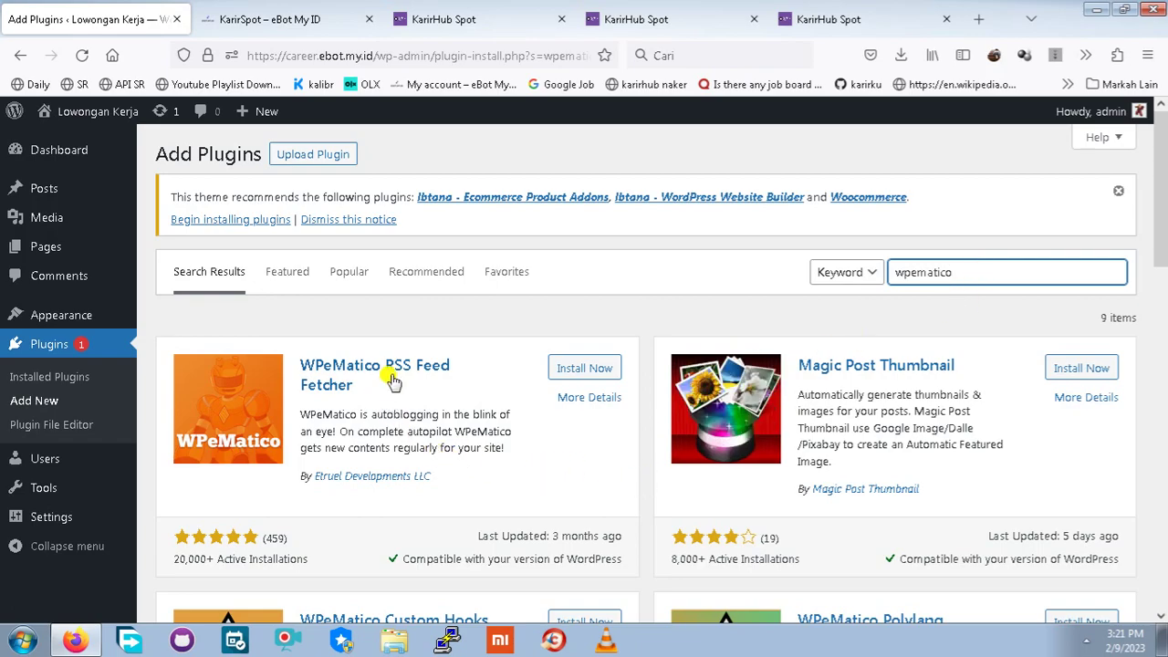
left_click(587, 369)
scroll(401, 410, "down", 2)
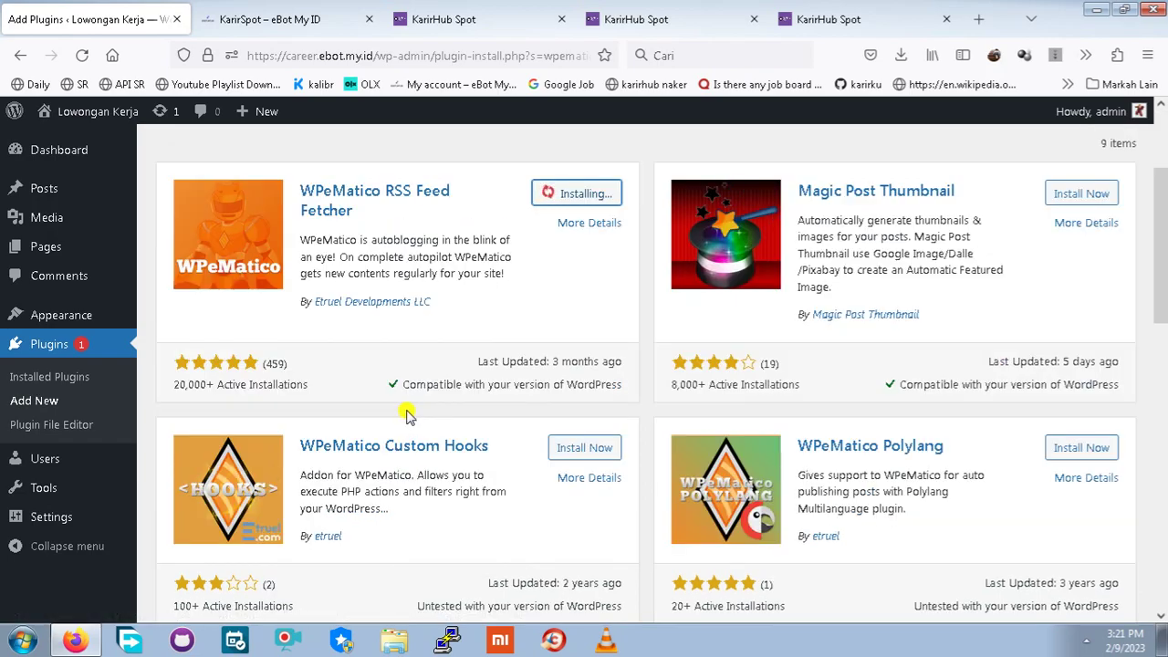
scroll(404, 410, "up", 1)
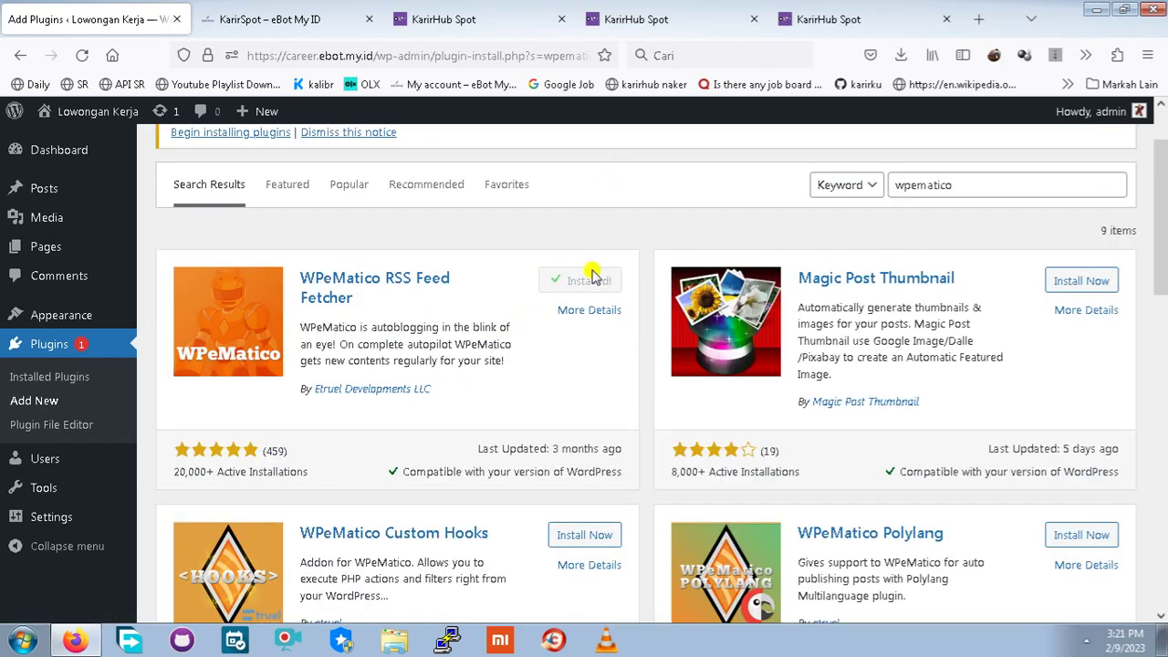
left_click(593, 281)
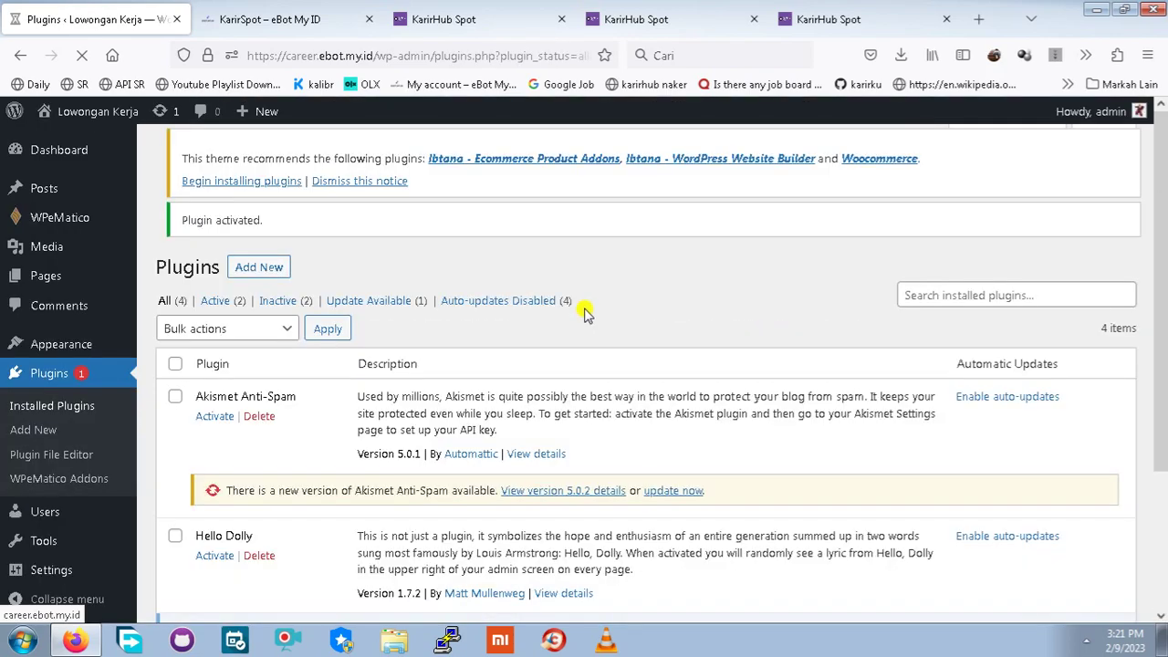
scroll(584, 313, "down", 2)
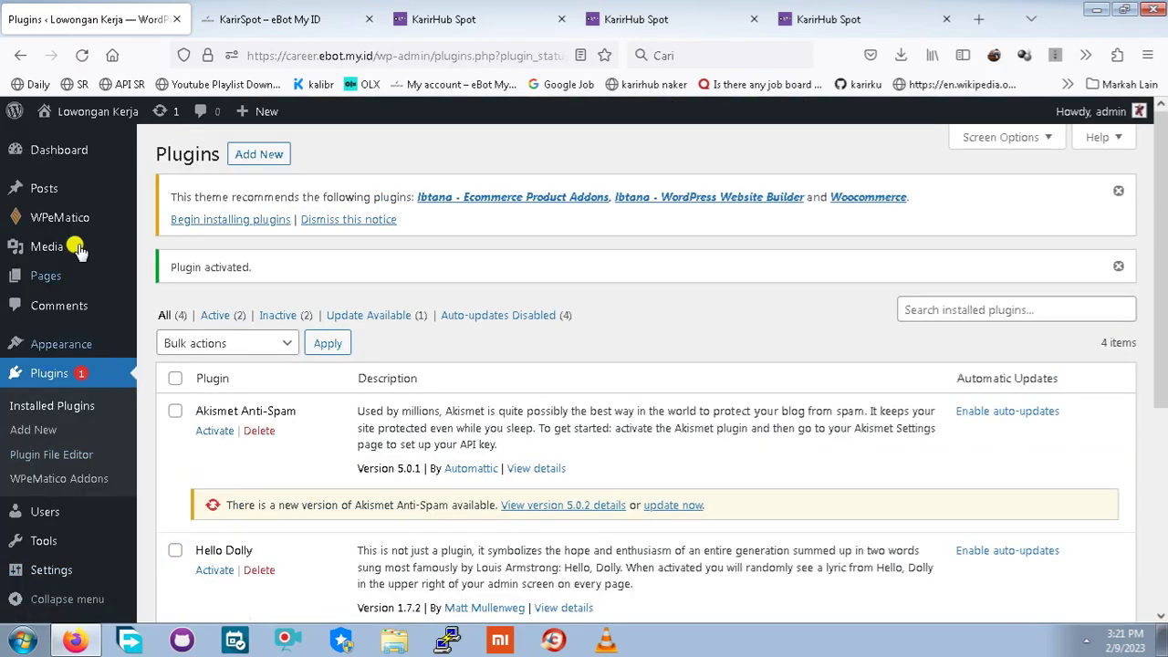
Open a new WPeMatico campaign and copy the RSS link of the DEMO template from the KarirHub Spot home page
mouse_move(78, 222)
left_click(166, 246)
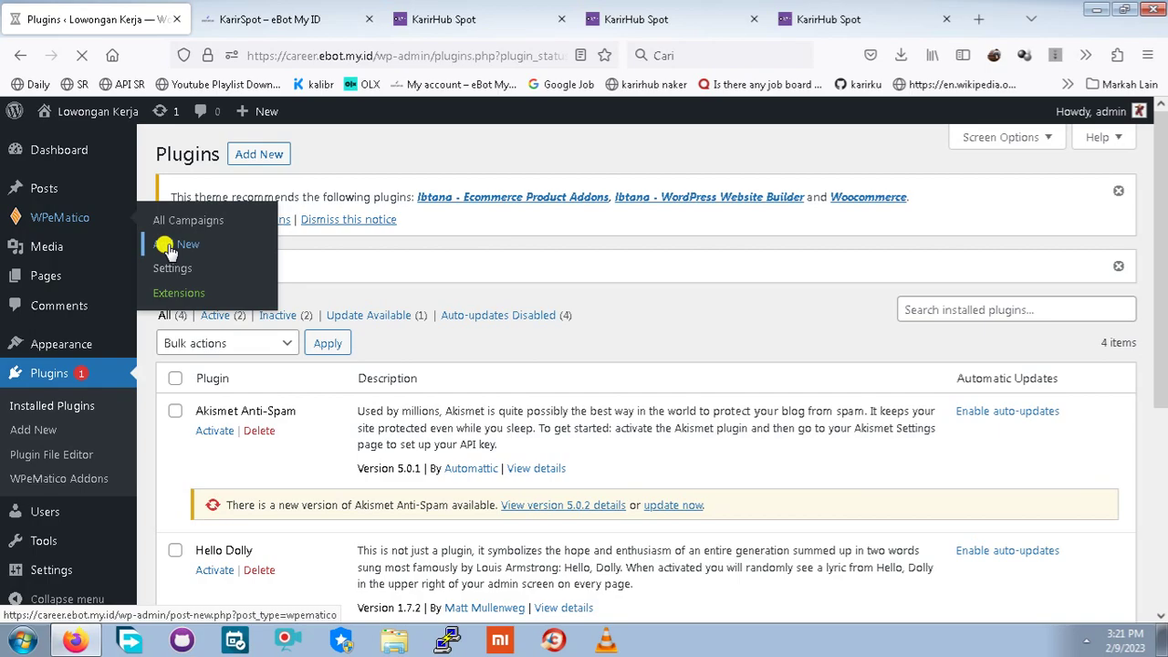
left_click(815, 11)
left_click(696, 10)
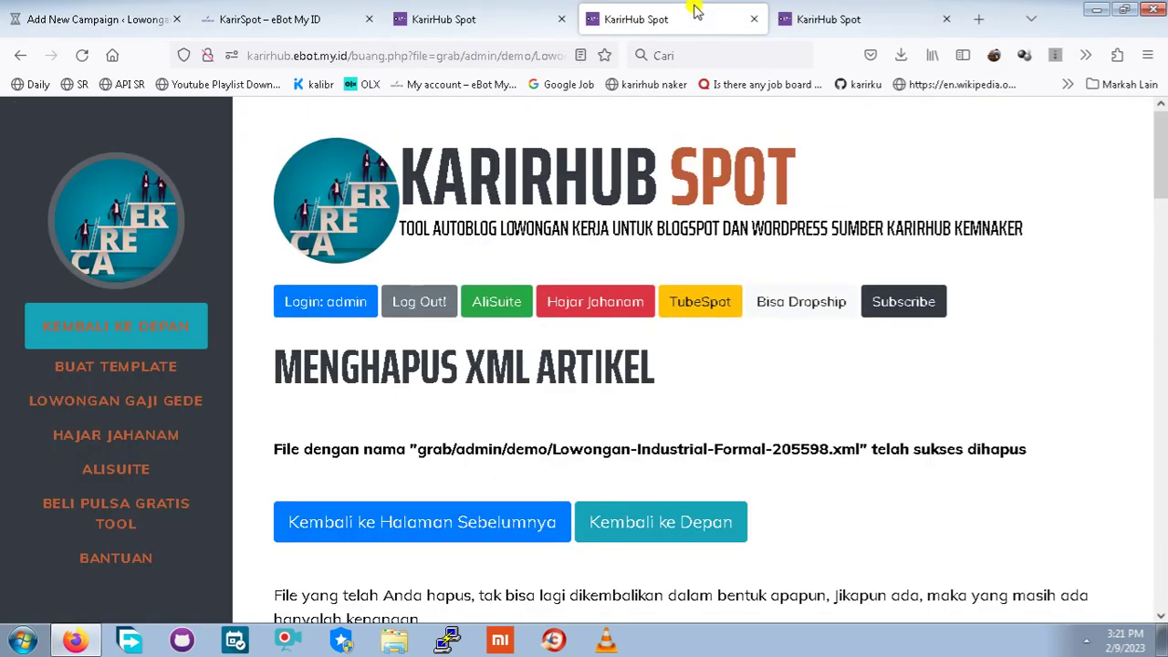
left_click(146, 343)
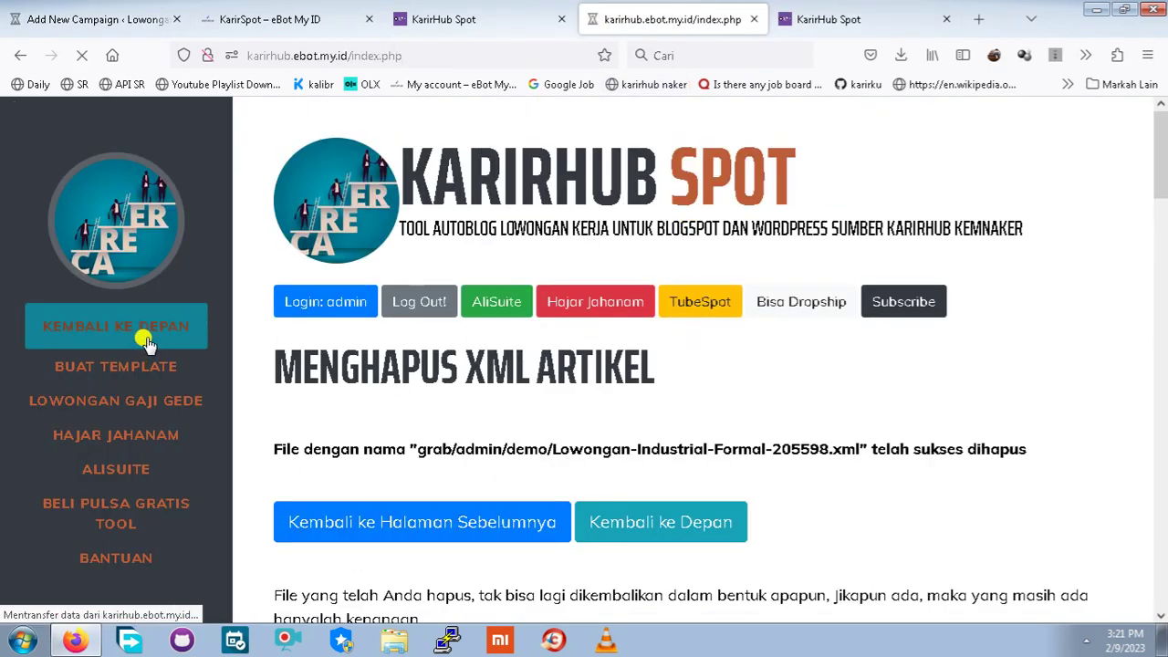
scroll(569, 448, "down", 5)
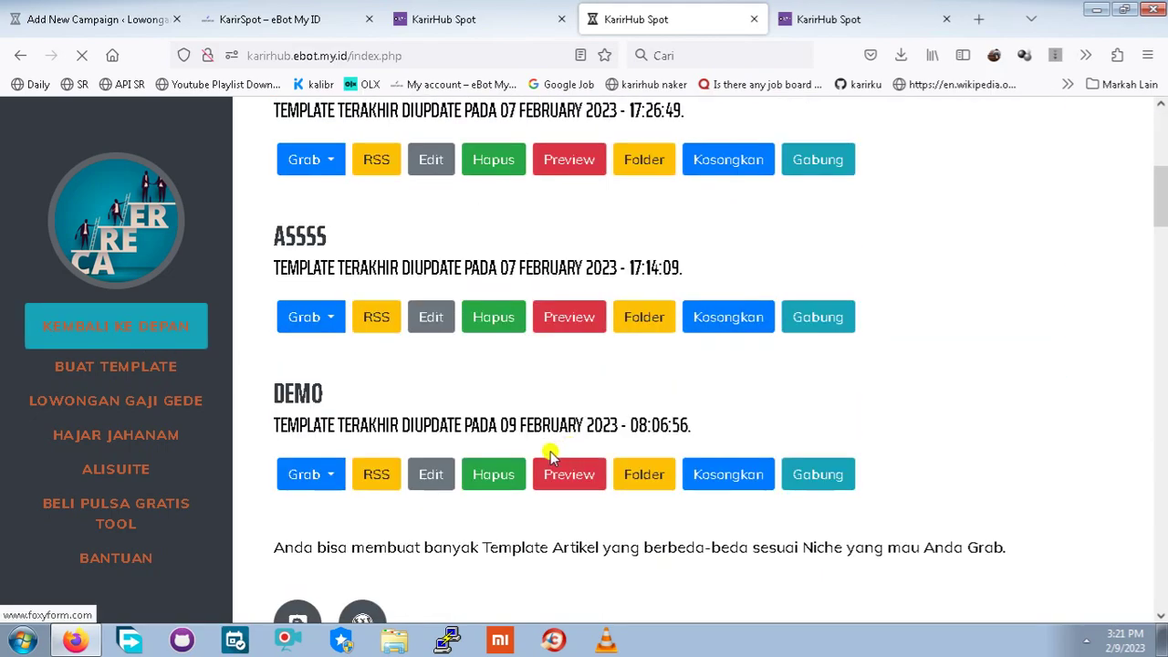
right_click(382, 481)
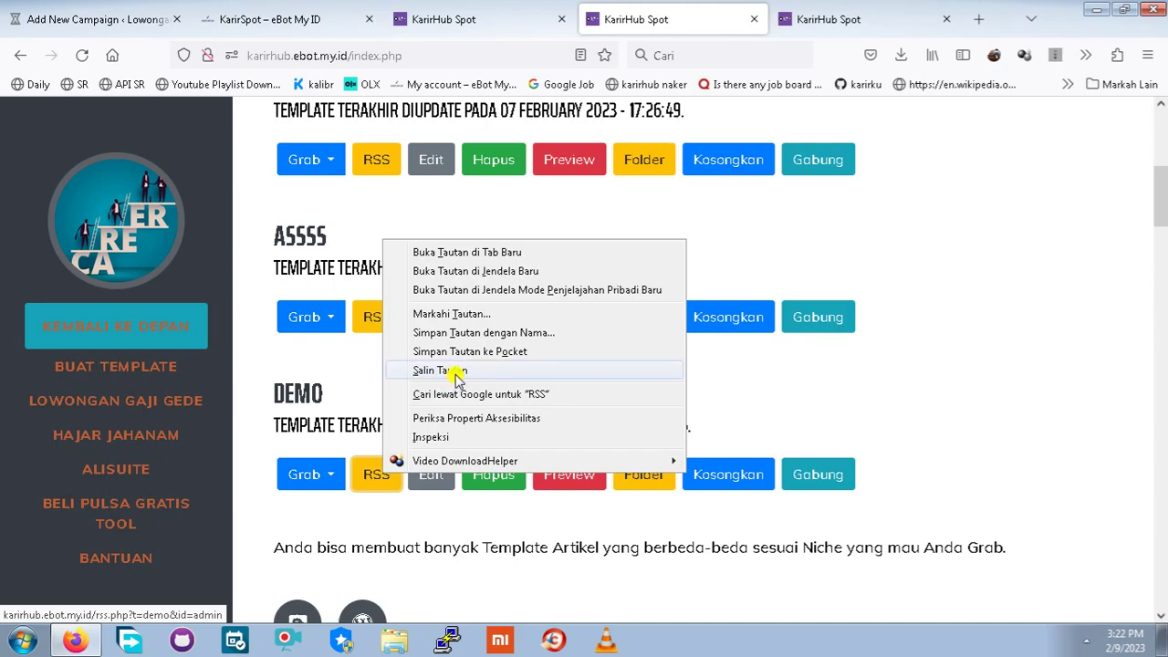
left_click(457, 372)
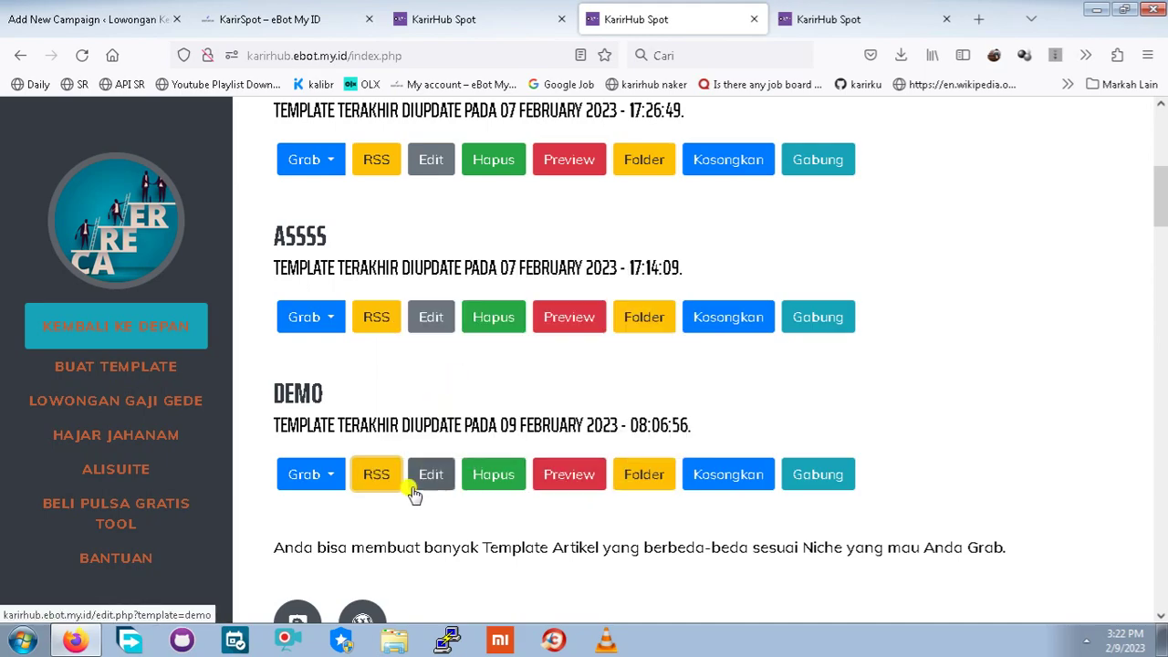
right_click(376, 484)
left_click(421, 374)
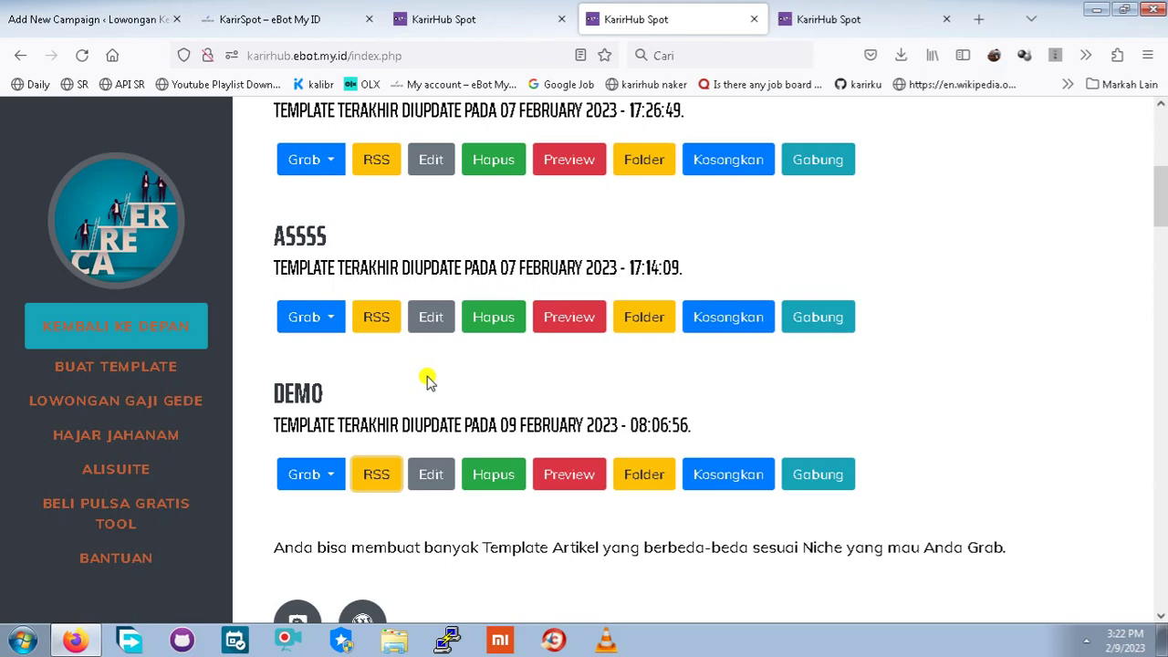
Title the new campaign karirhub and paste the DEMO RSS link into the feed search box
left_click(100, 19)
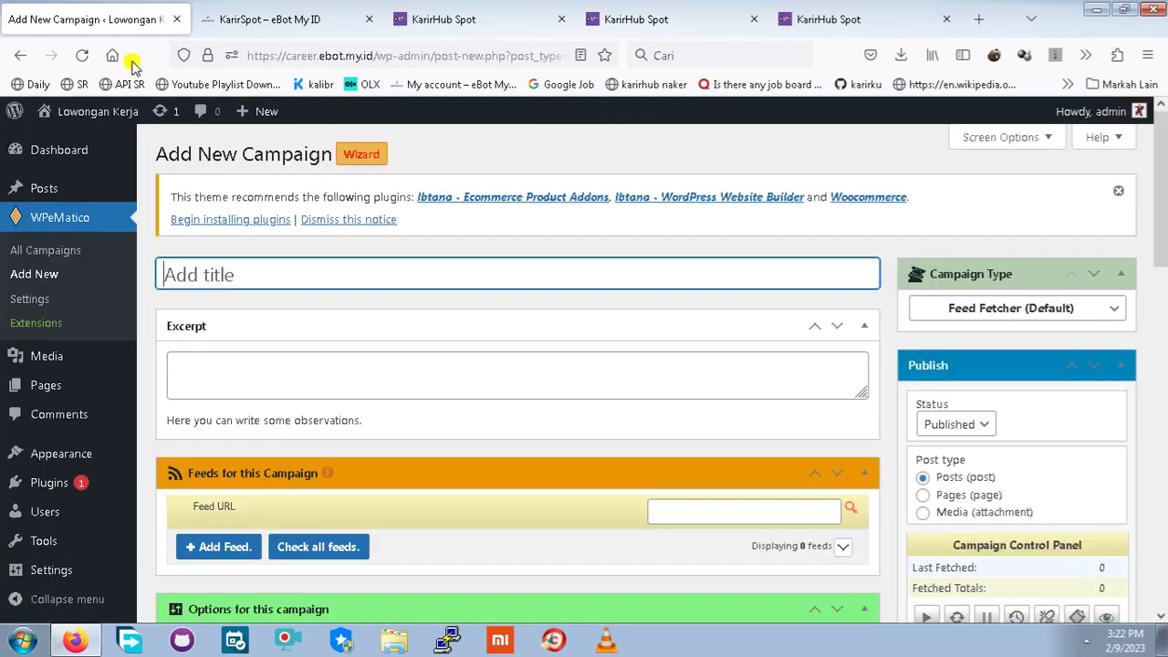
type("karirhub")
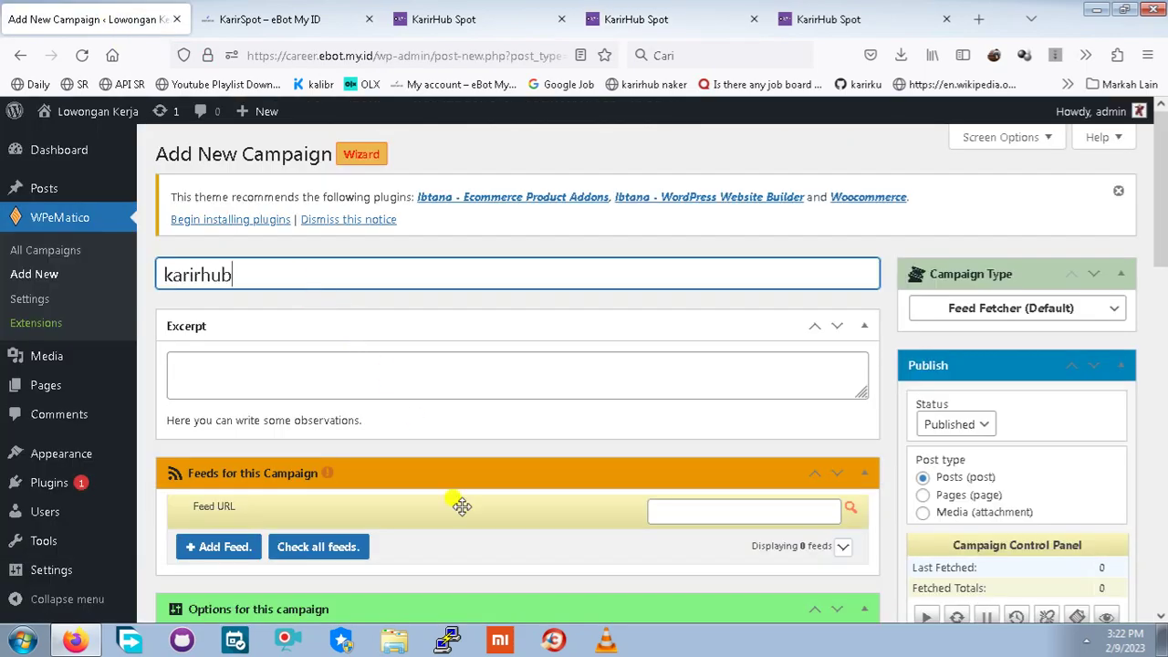
left_click(706, 511)
key("ctrl+v")
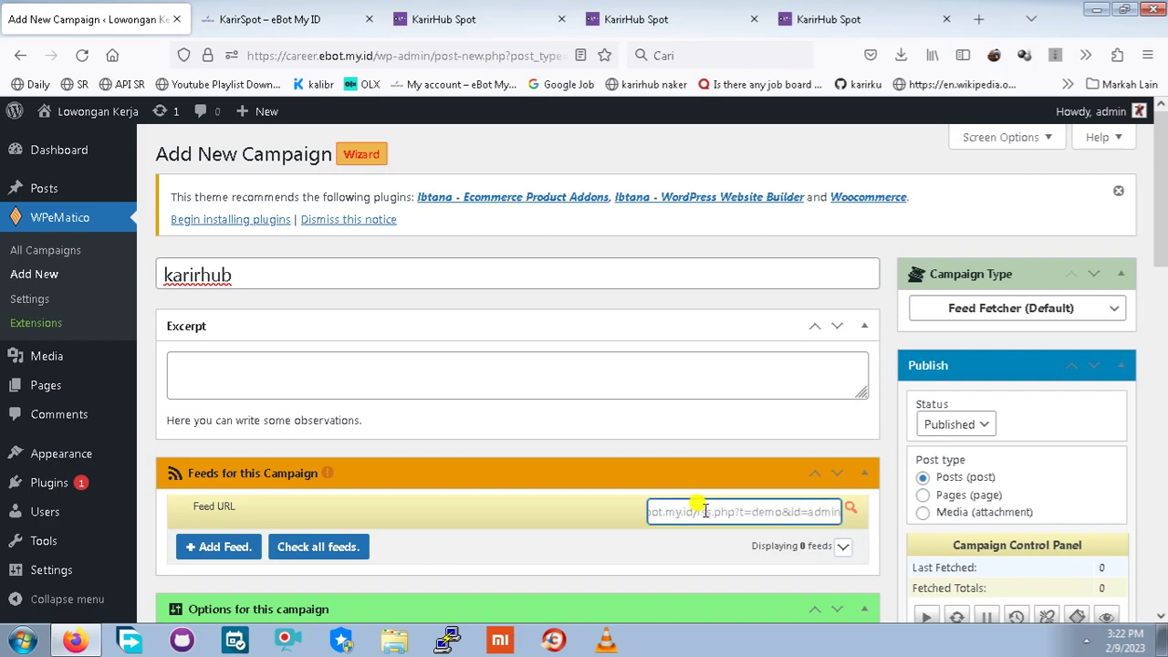
left_click(850, 508)
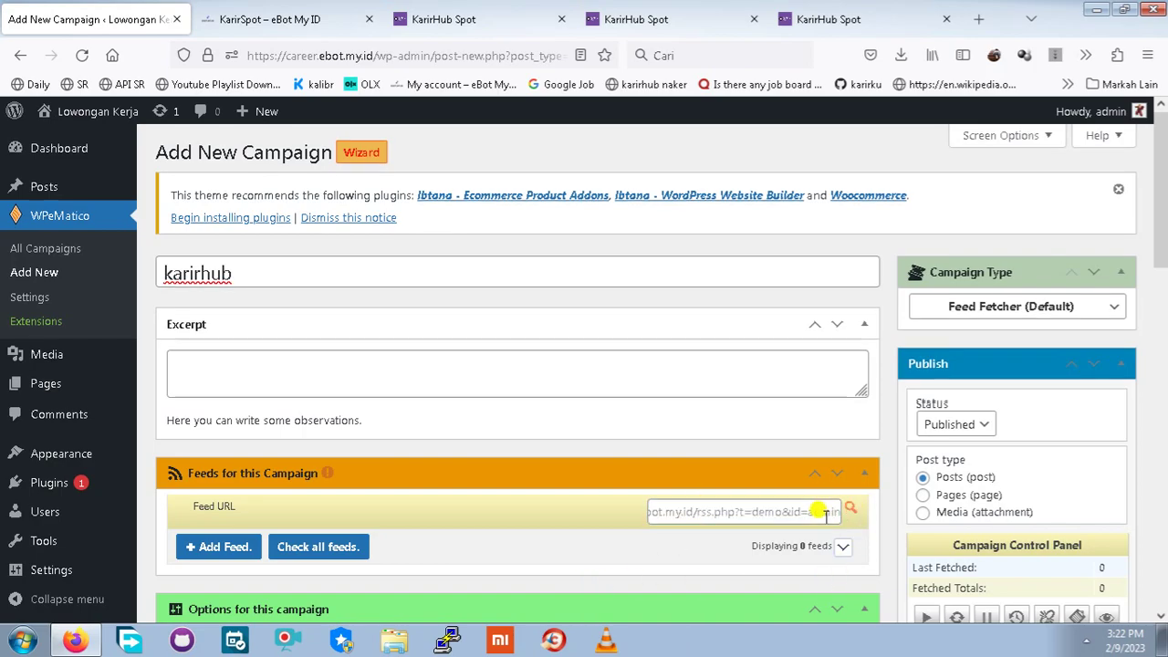
Add the copied DEMO RSS link as the campaign's only feed and check that the feed is valid
scroll(848, 511, "down", 3)
left_click(221, 286)
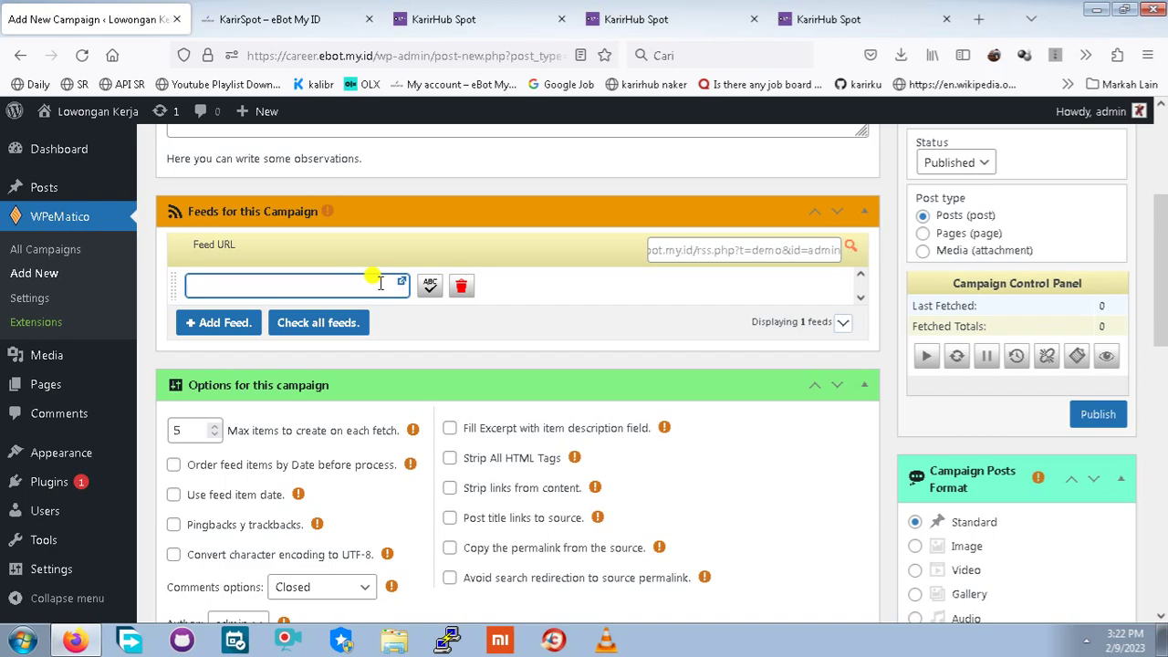
key("ctrl+v")
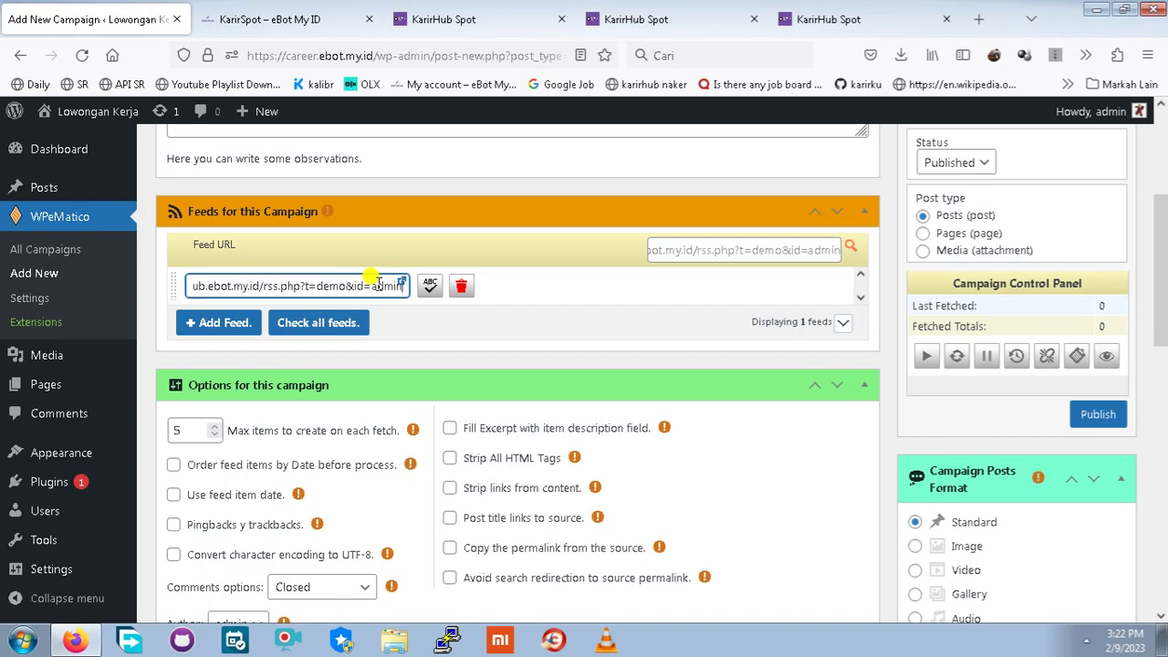
left_click(431, 286)
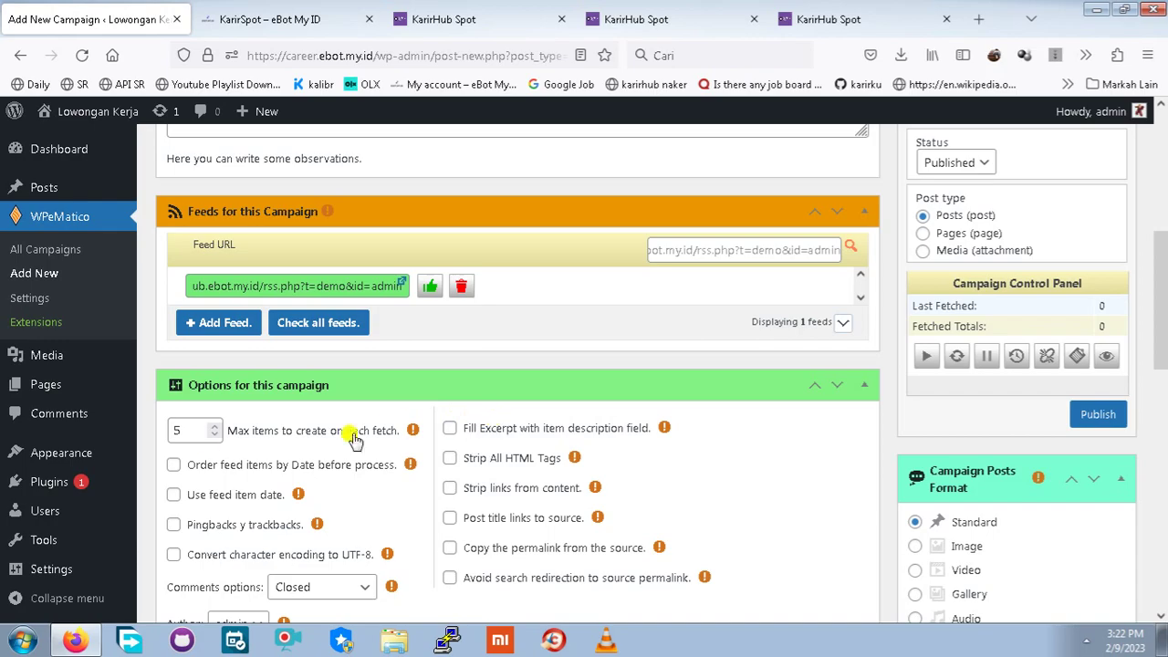
left_click(207, 321)
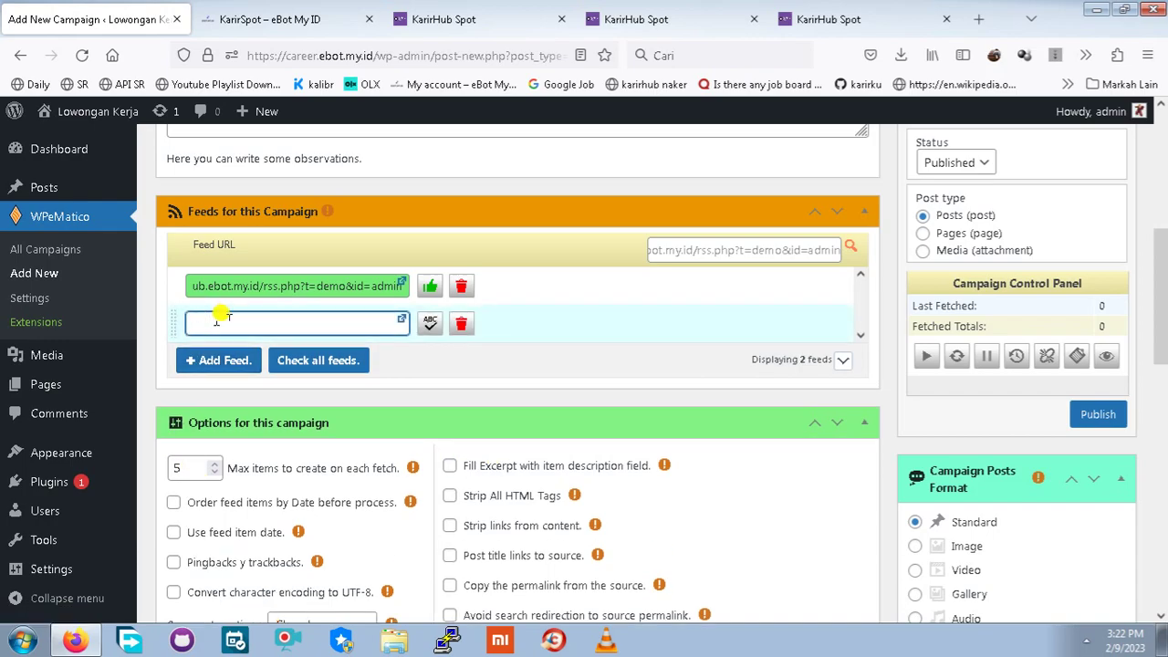
left_click(461, 323)
Quick-add a new campaign category named karir
scroll(1080, 462, "down", 2)
scroll(1079, 462, "down", 5)
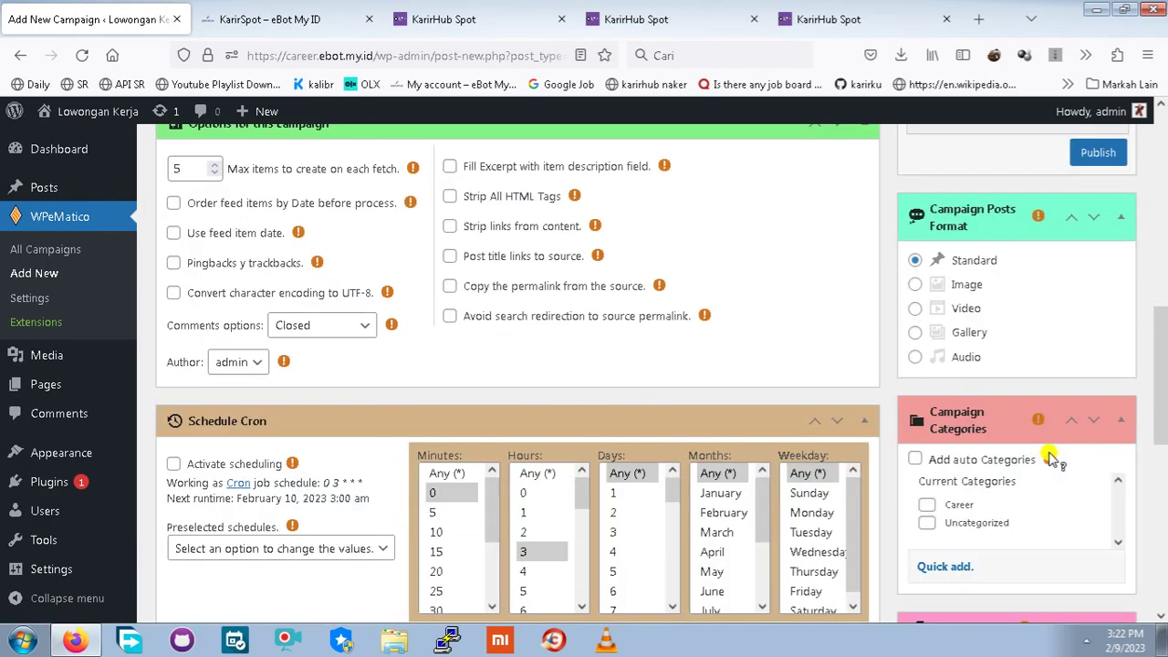
left_click(953, 391)
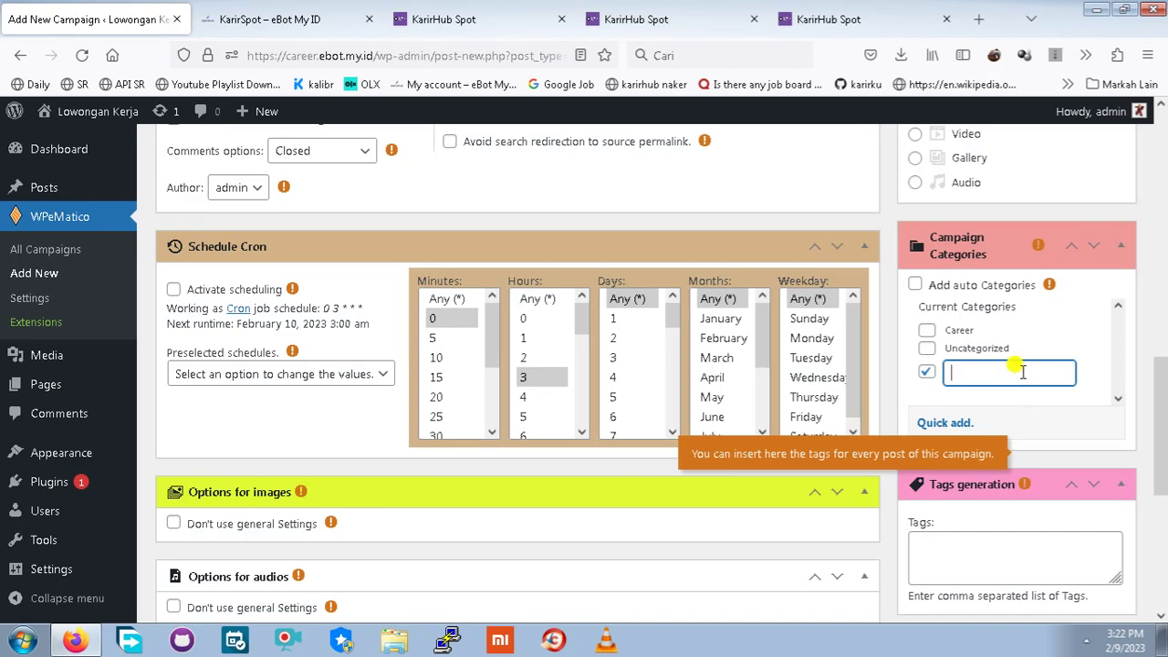
scroll(1022, 383, "up", 1)
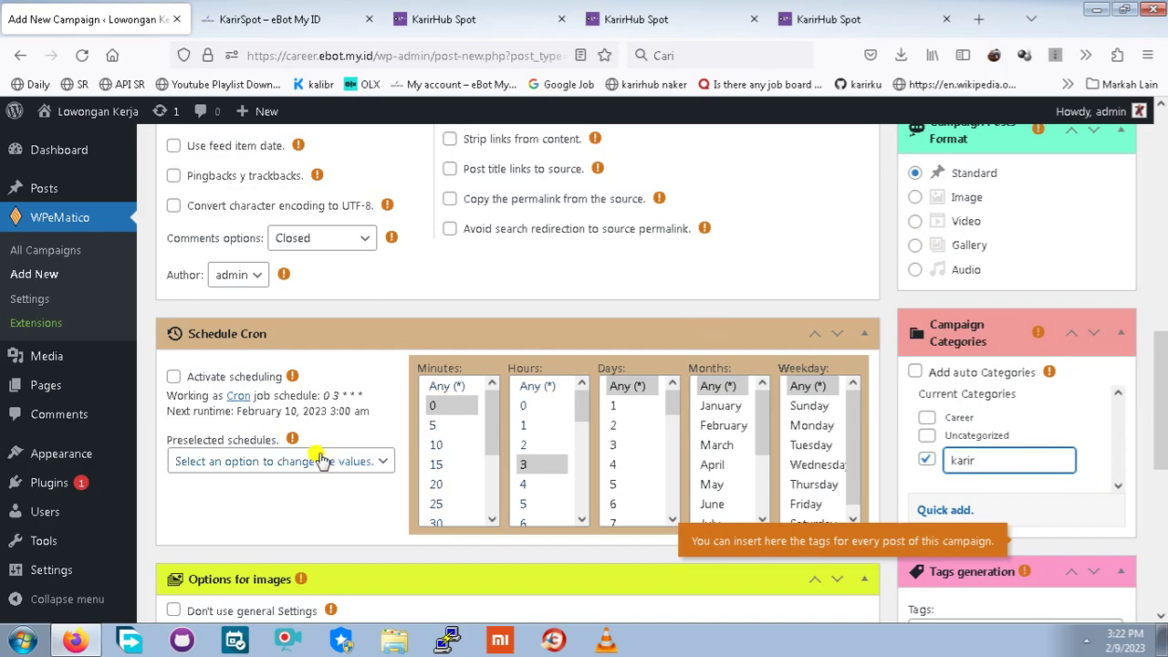
Publish the karirhub campaign and look over its saved settings
scroll(1150, 235, "up", 4)
scroll(1145, 239, "up", 2)
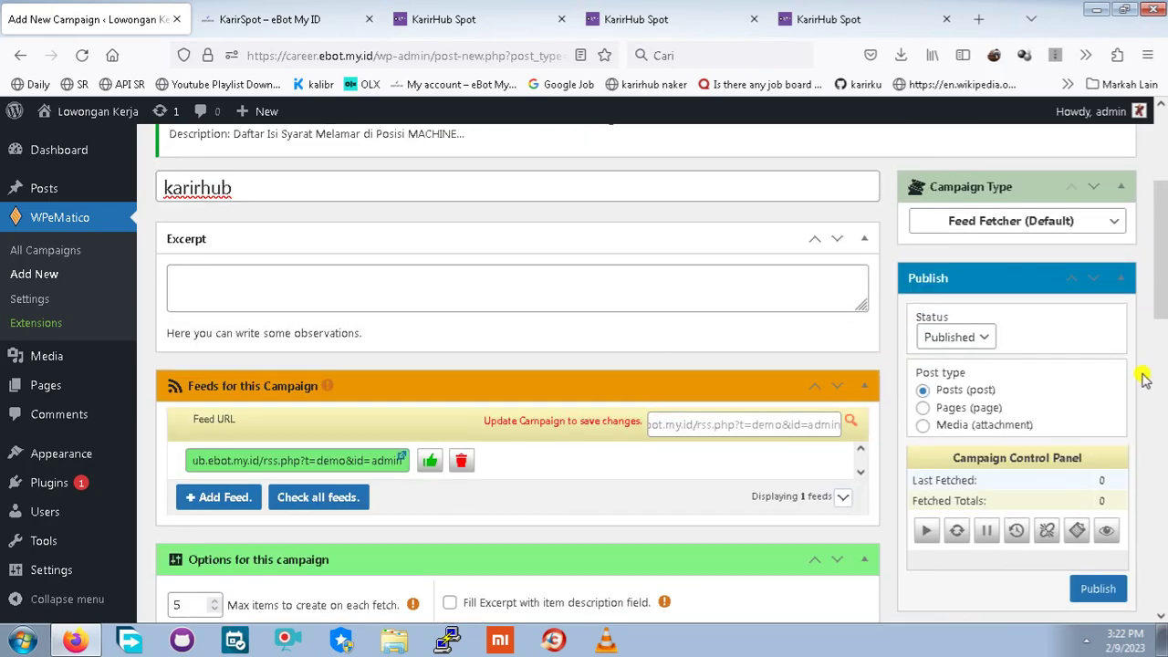
scroll(1142, 384, "down", 2)
left_click(1102, 415)
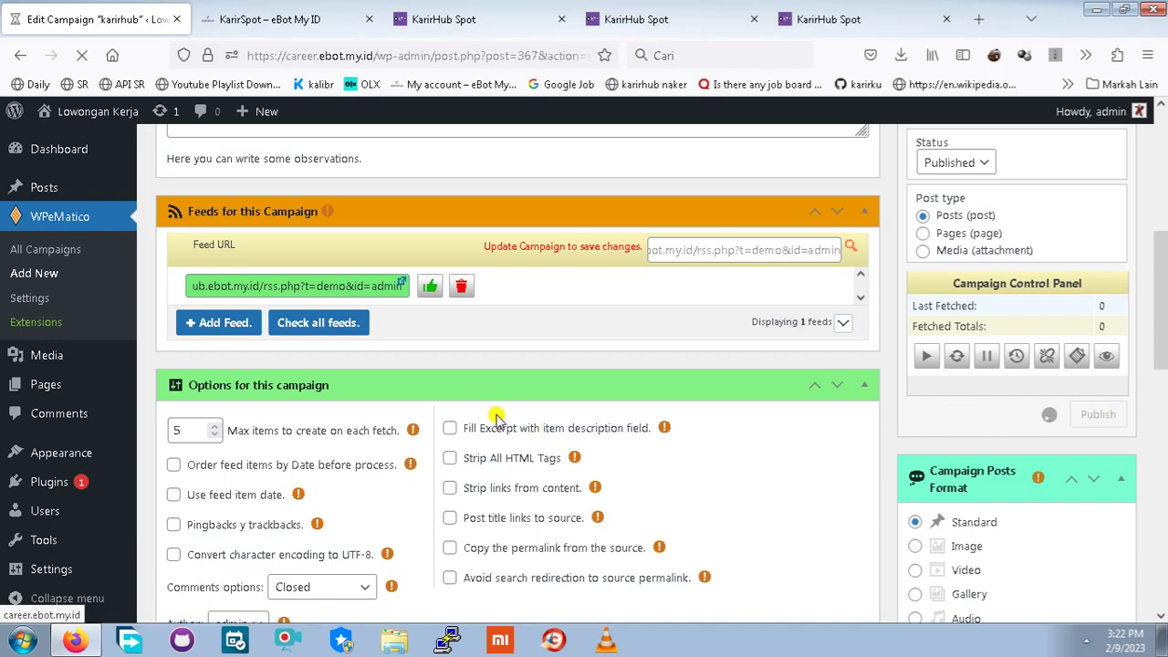
scroll(495, 415, "down", 3)
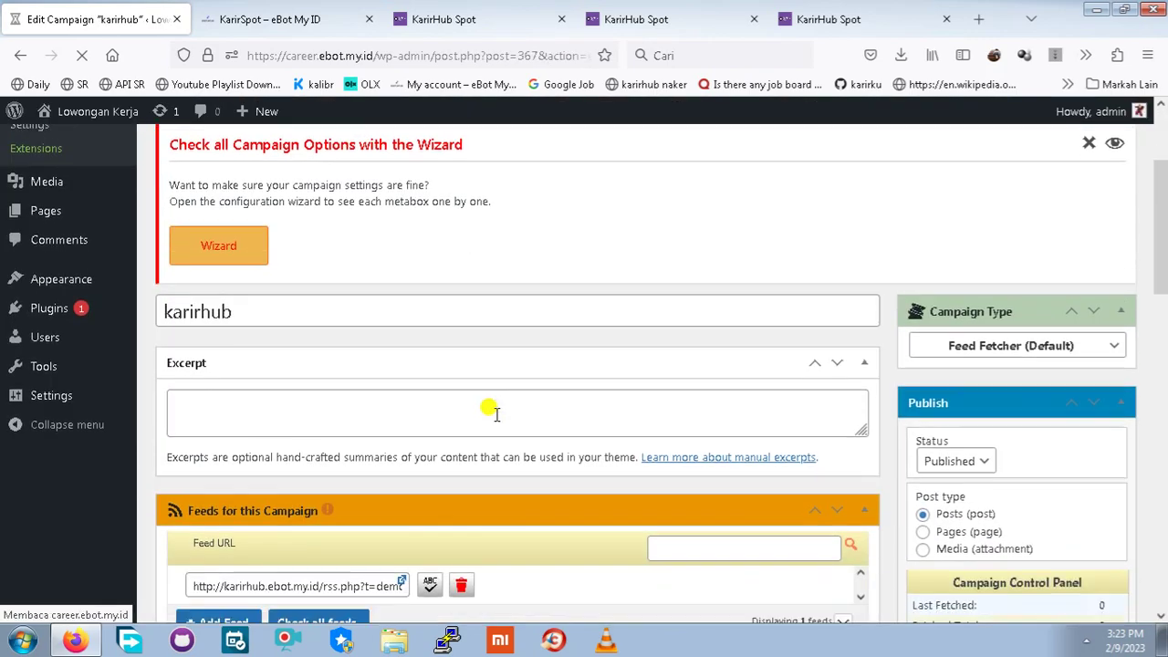
scroll(496, 415, "down", 3)
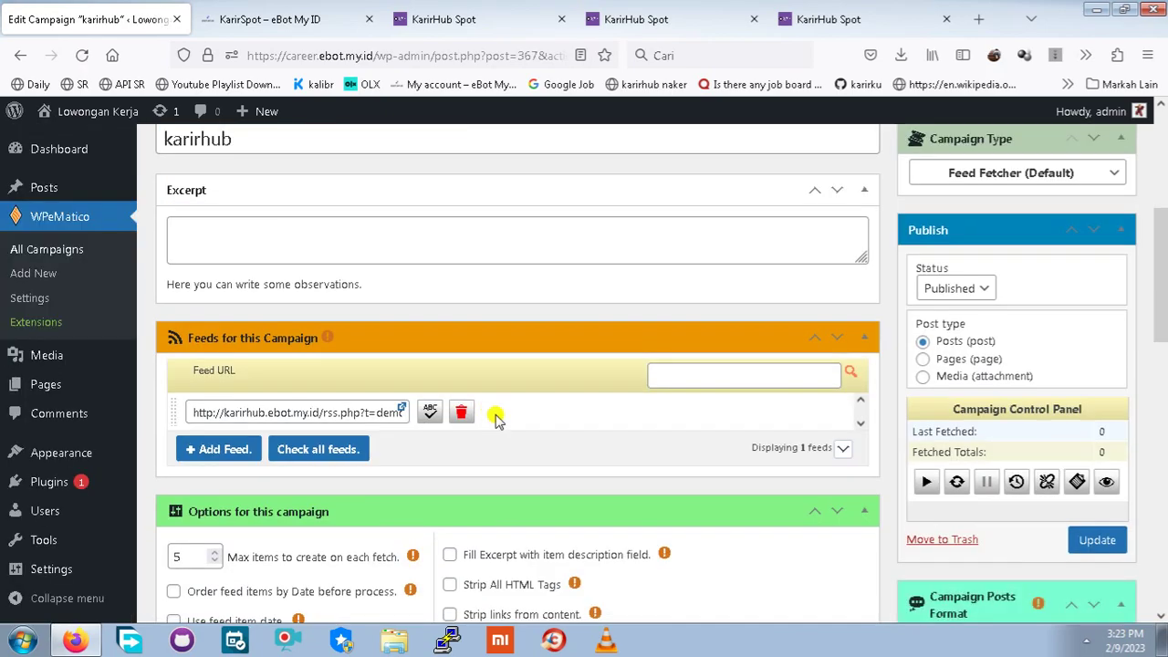
scroll(496, 415, "down", 4)
scroll(495, 415, "up", 6)
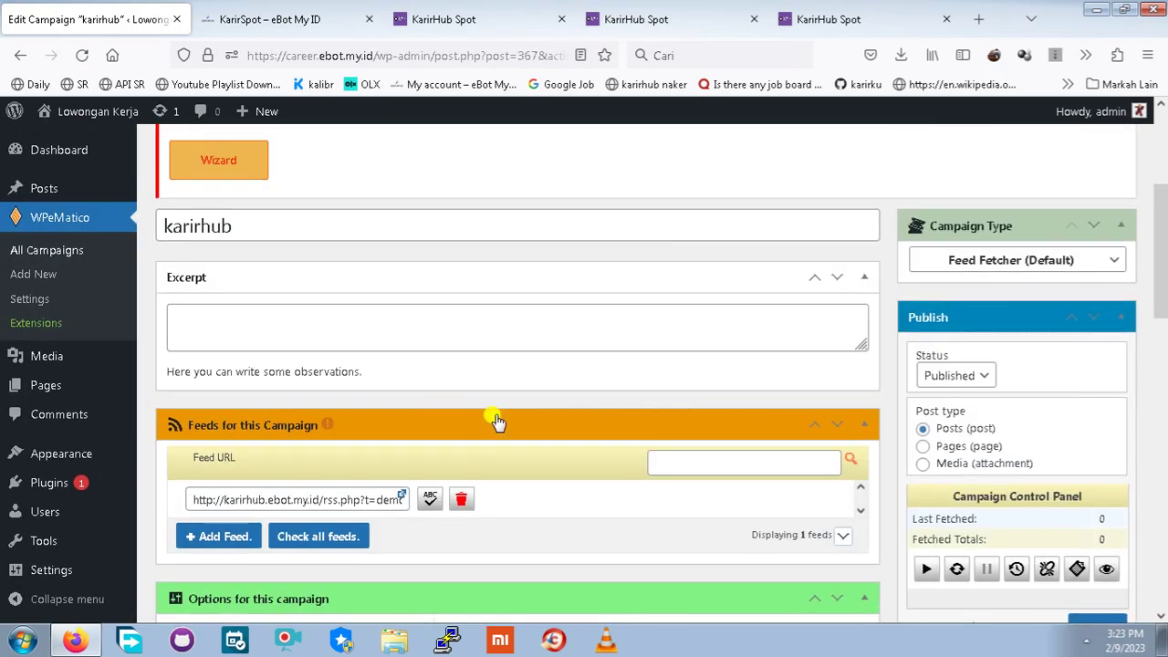
Run the karirhub campaign from the list of all campaigns and review its detailed fetch log
left_click(42, 262)
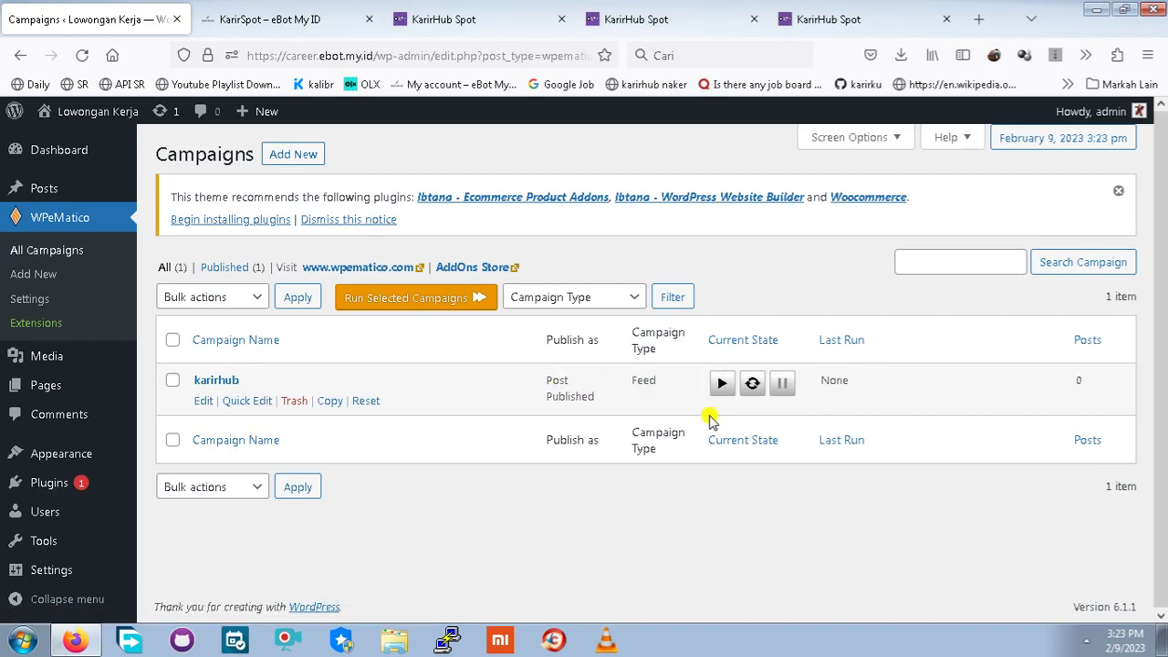
left_click(722, 383)
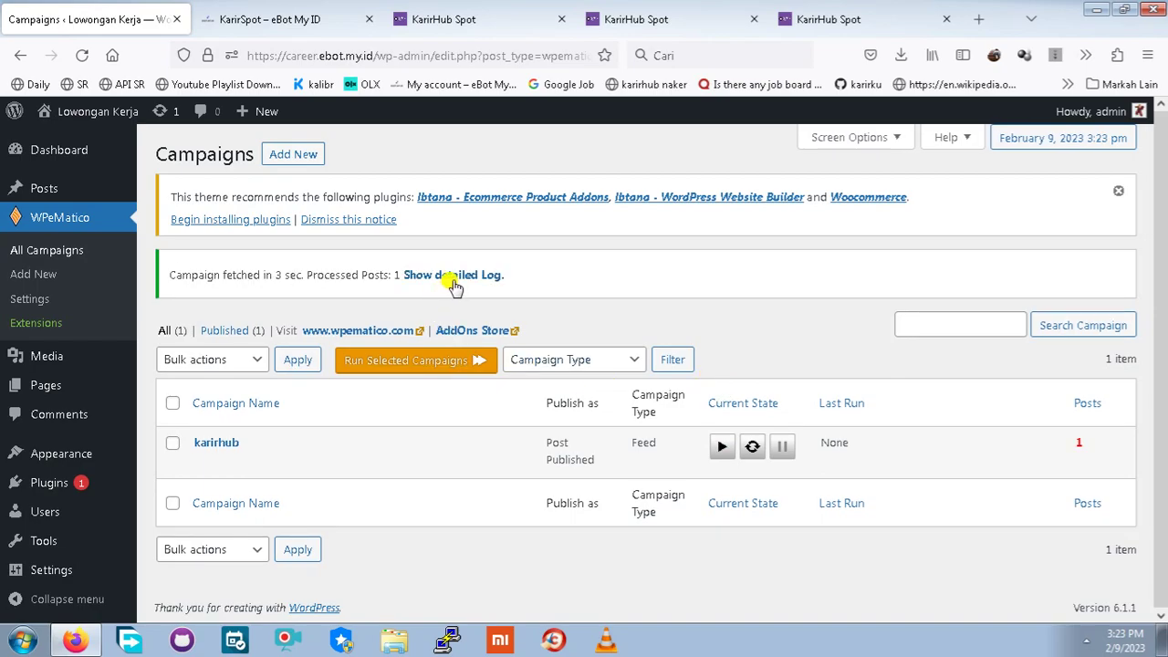
left_click(461, 281)
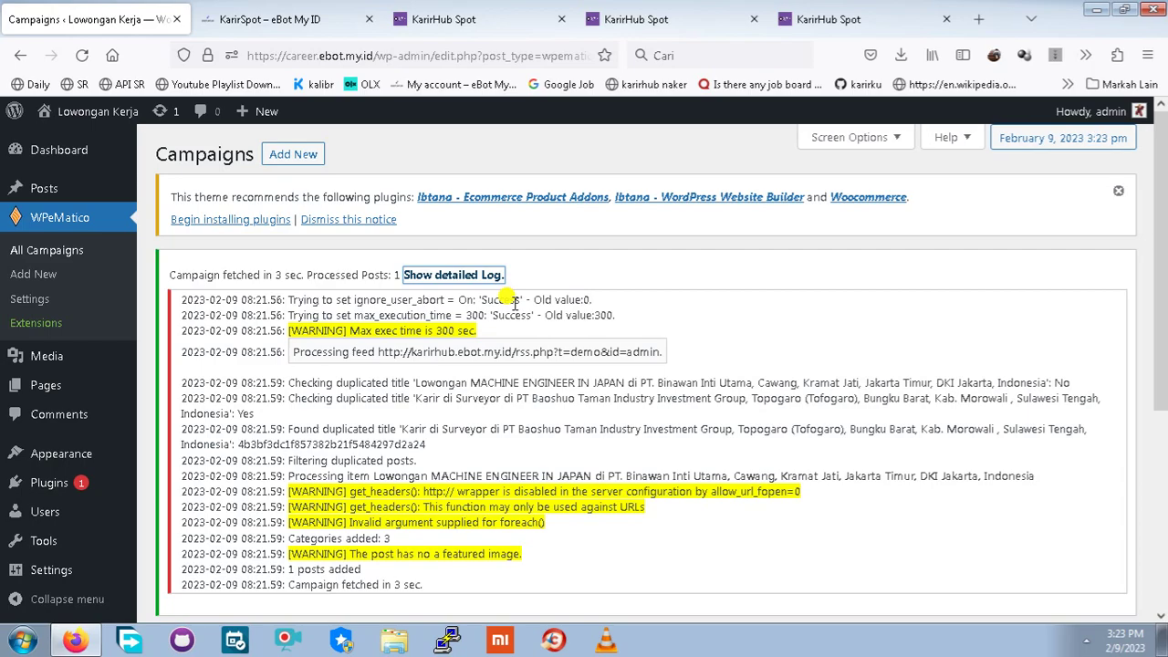
scroll(563, 392, "down", 2)
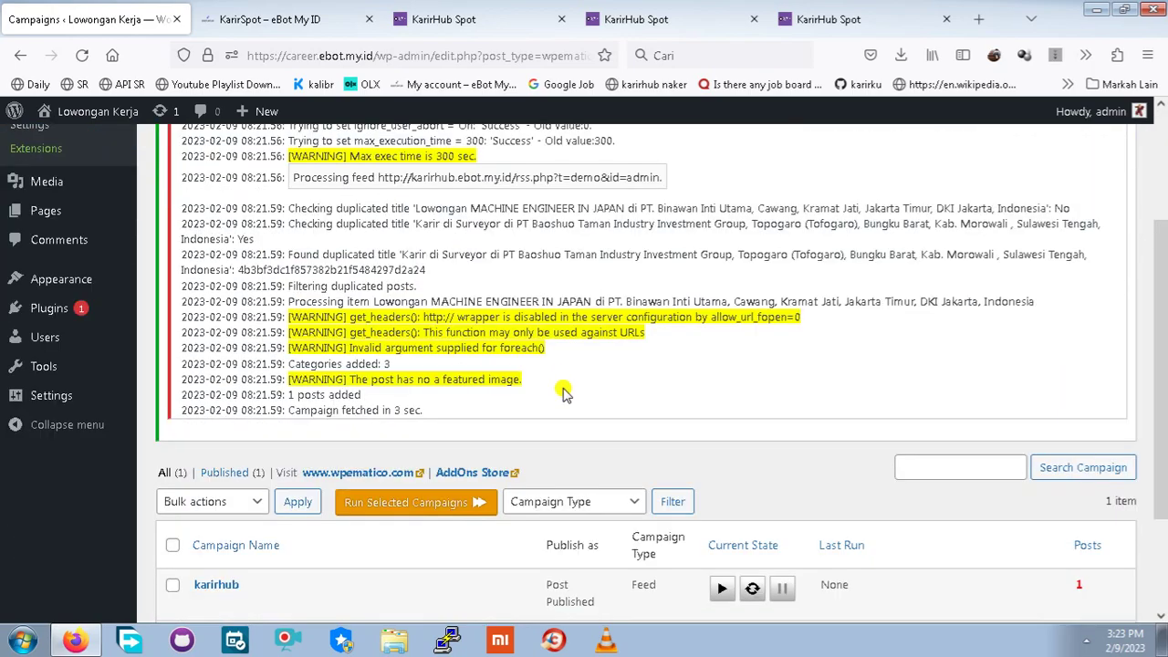
scroll(563, 393, "down", 2)
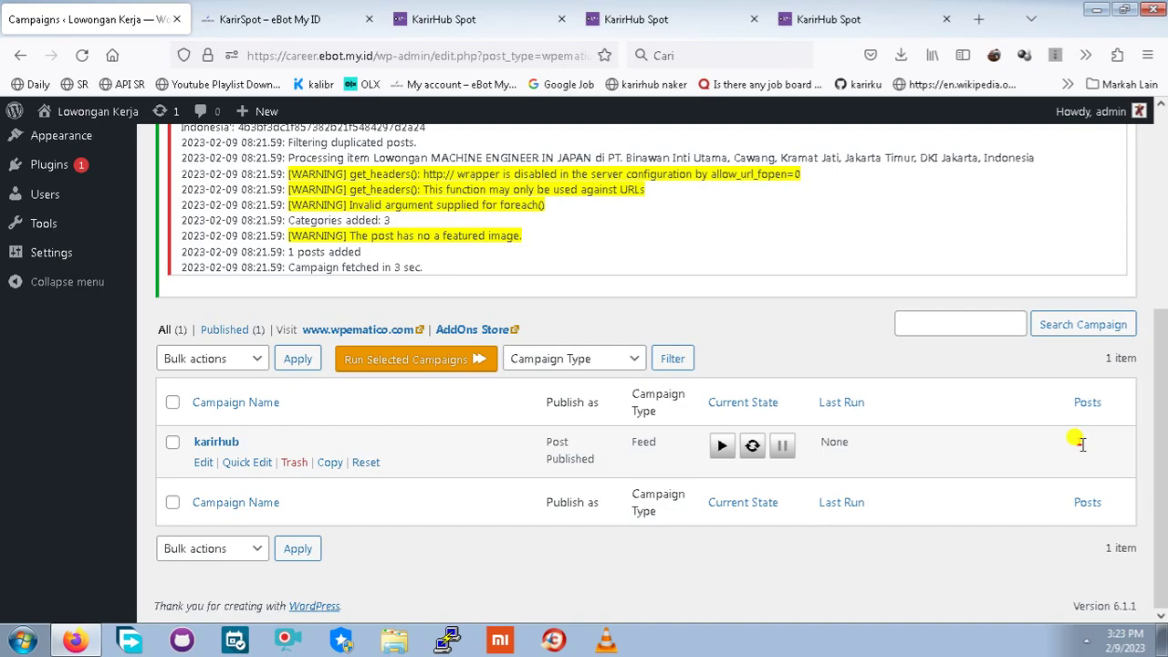
scroll(1077, 444, "up", 4)
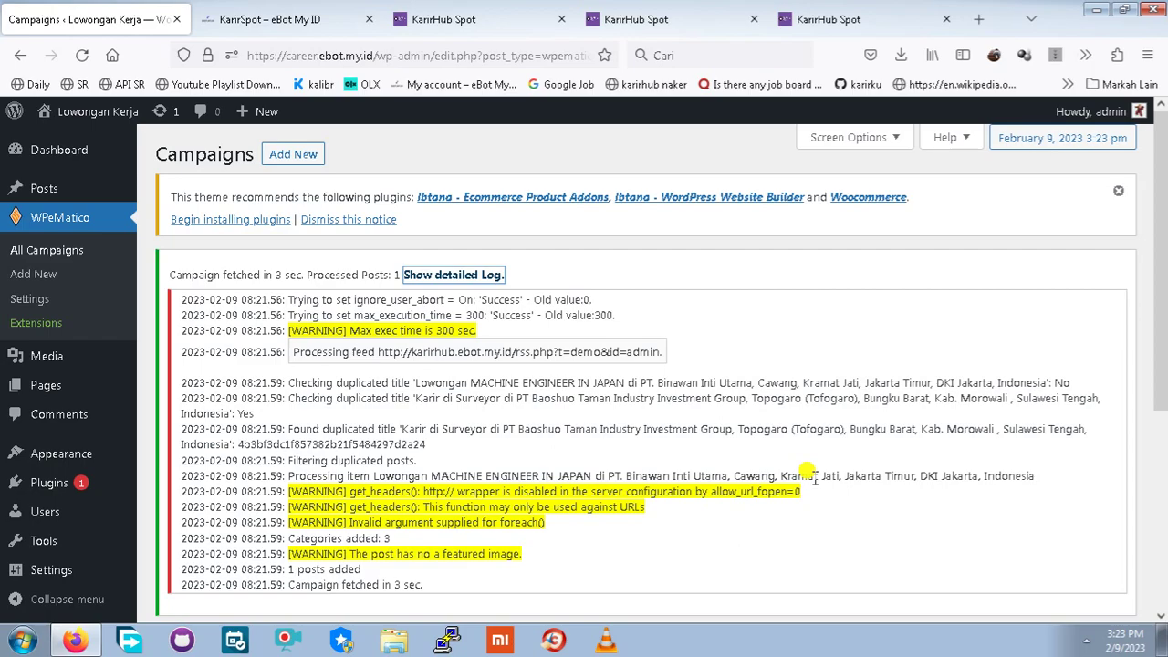
left_click(1086, 643)
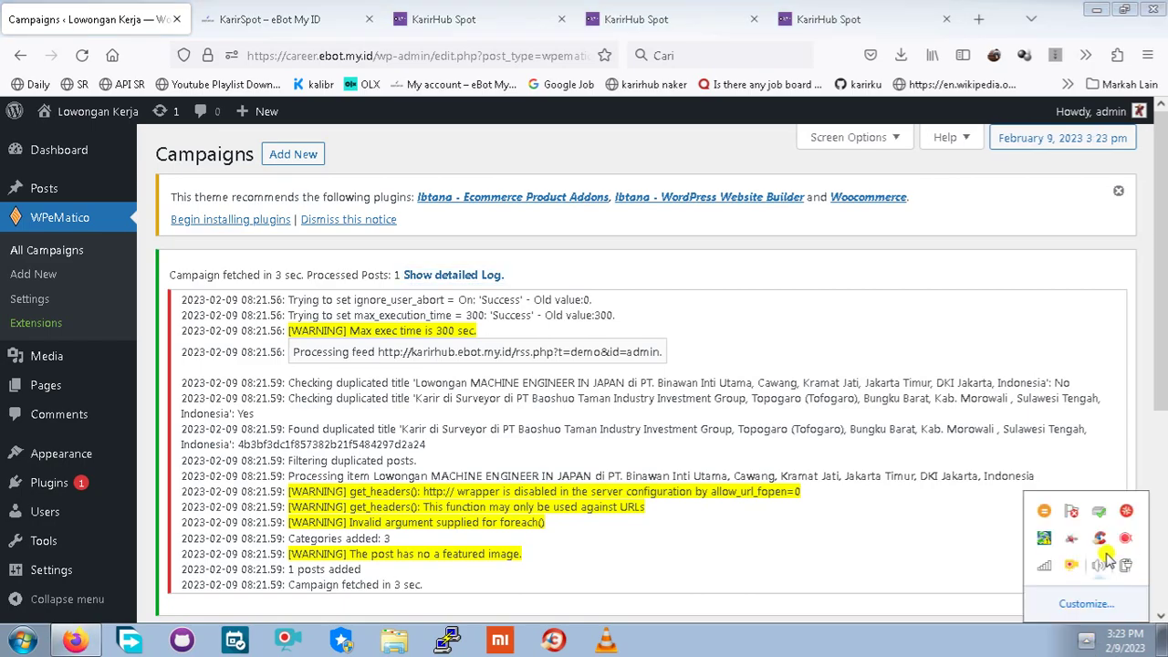